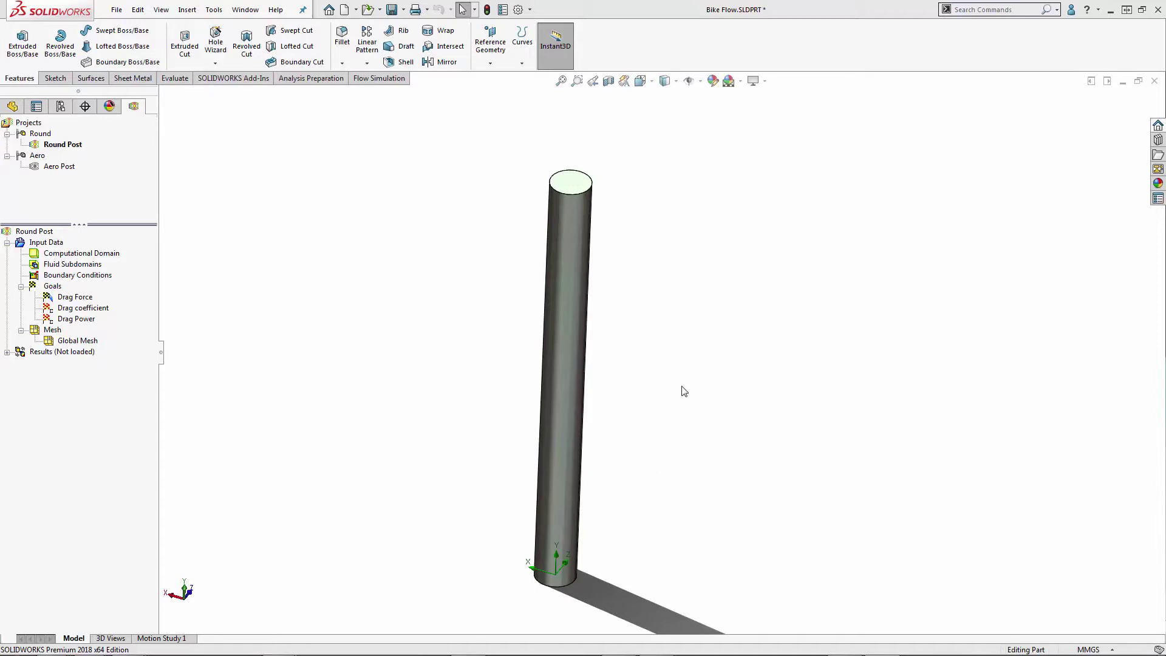
# Activate the Aero Post project and check the part's Round and Aero configurations.
pyautogui.scroll(-1, 705, 385)
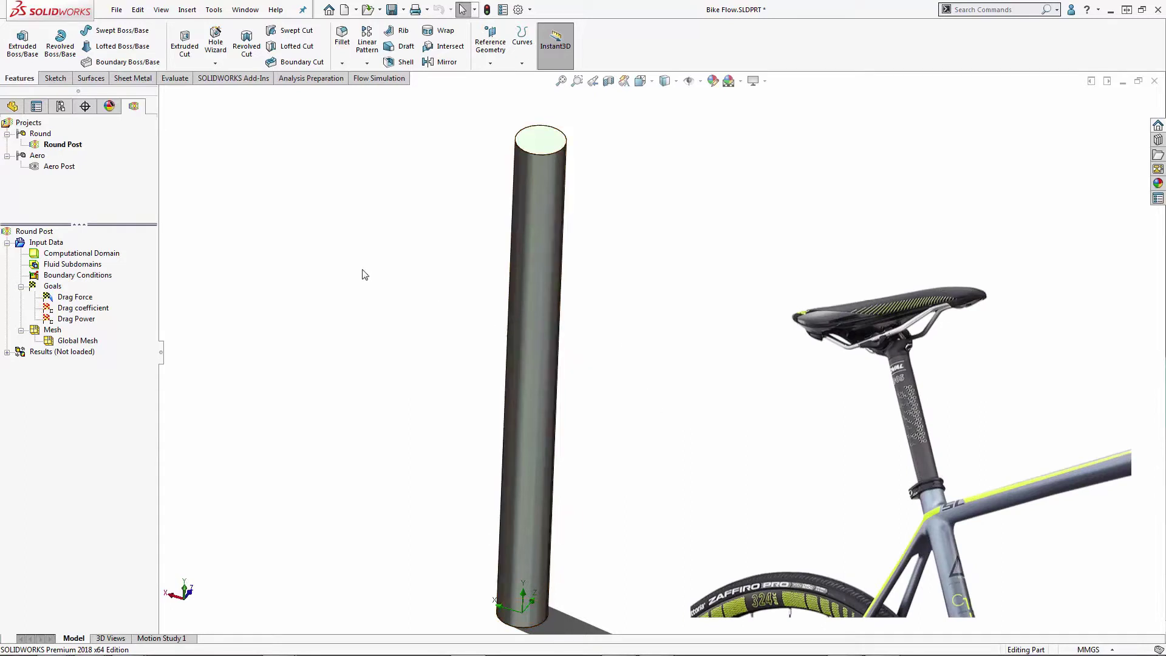
pyautogui.doubleClick(47, 166)
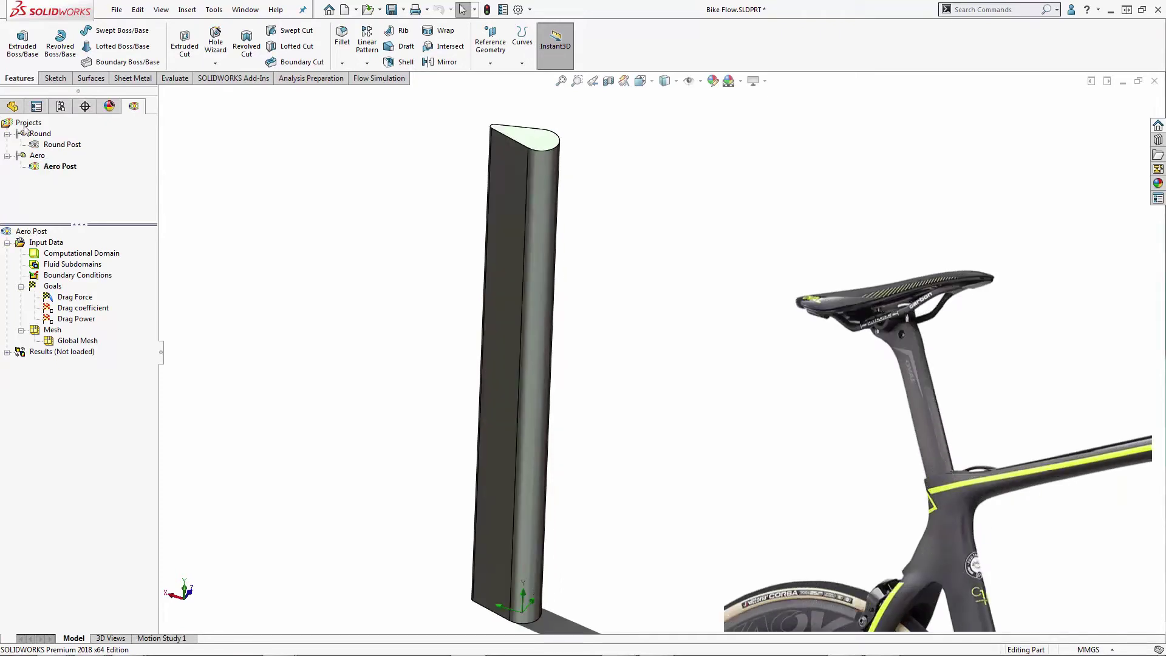
pyautogui.click(13, 107)
pyautogui.click(61, 107)
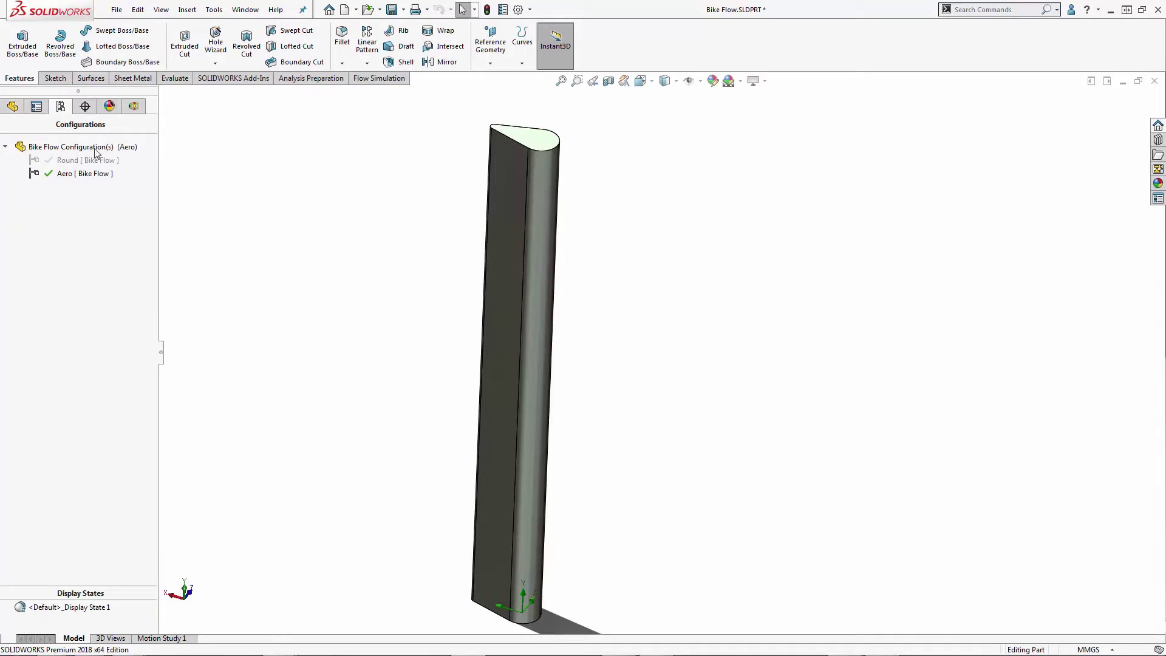
pyautogui.click(134, 111)
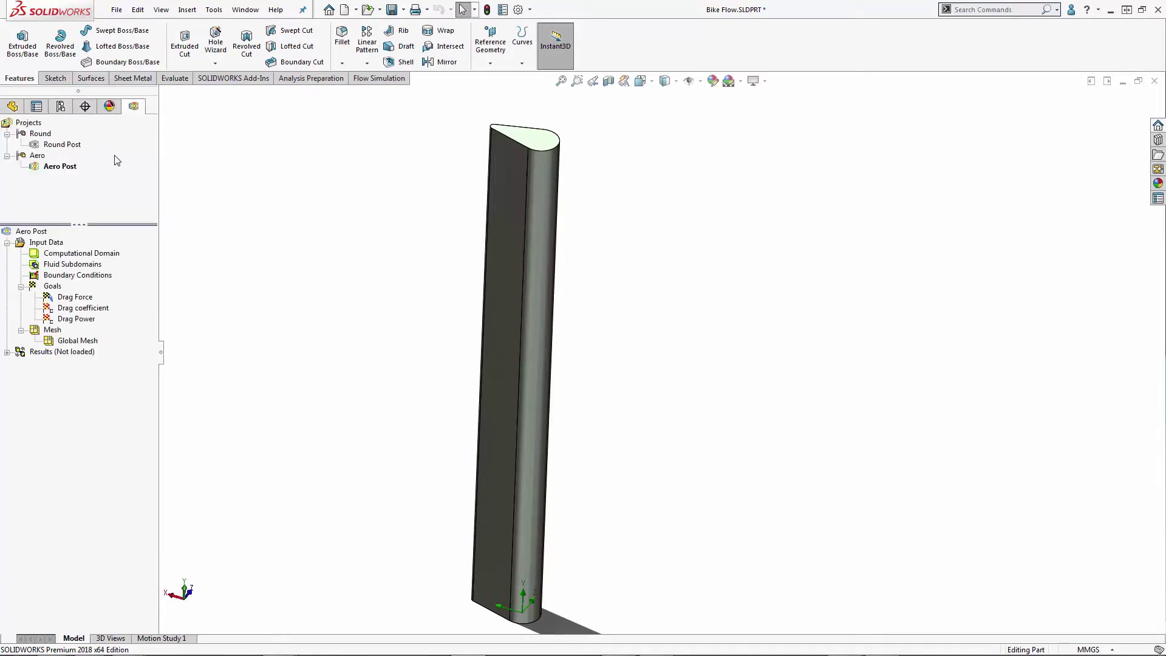
pyautogui.rightClick(46, 244)
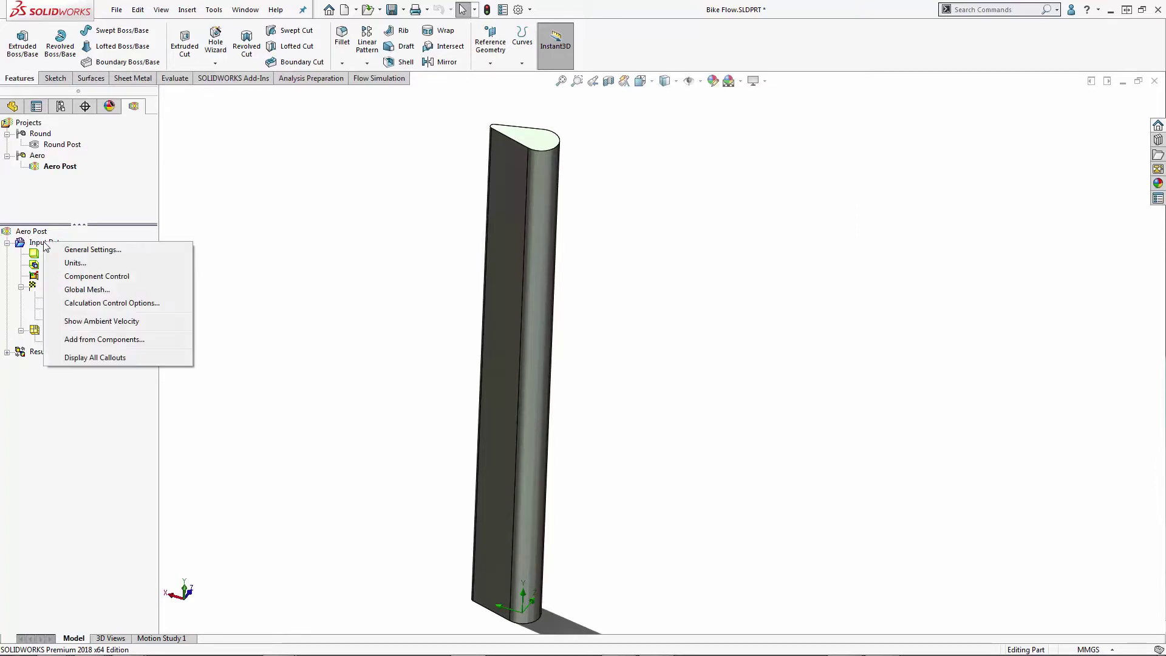
pyautogui.click(79, 250)
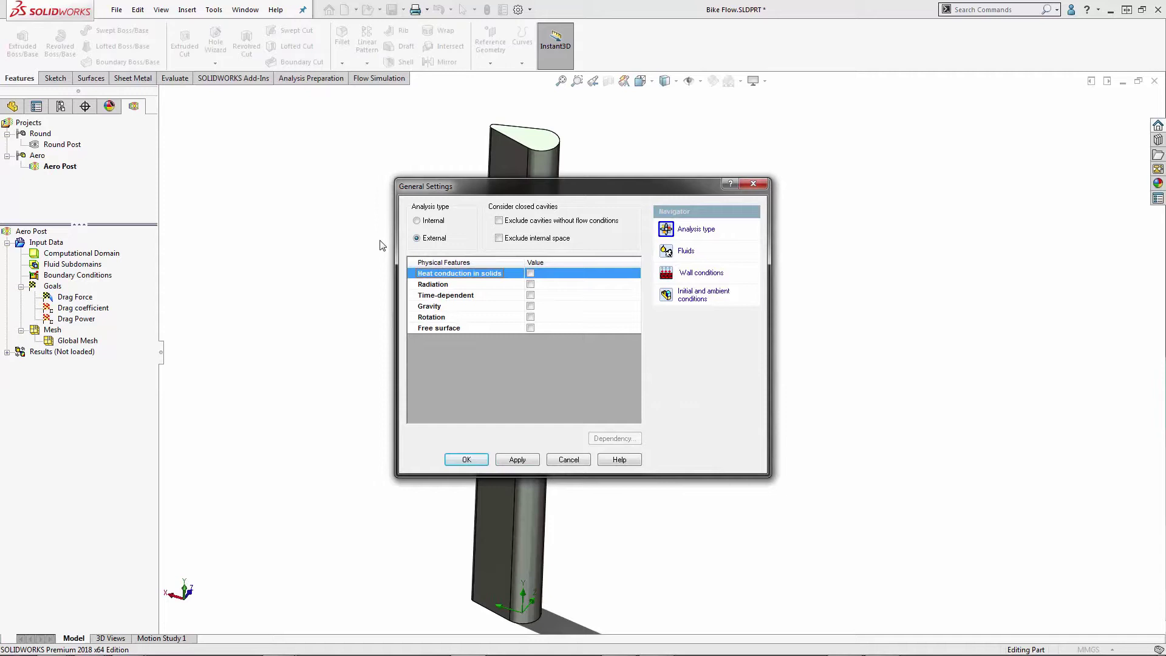
pyautogui.click(694, 256)
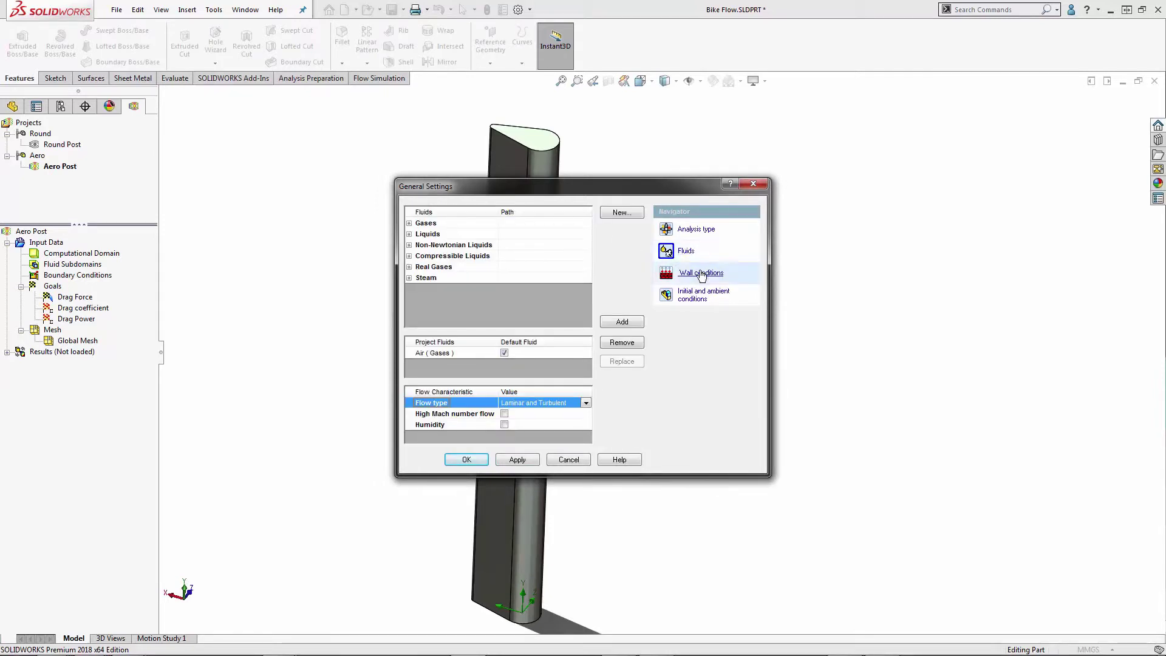
pyautogui.click(700, 296)
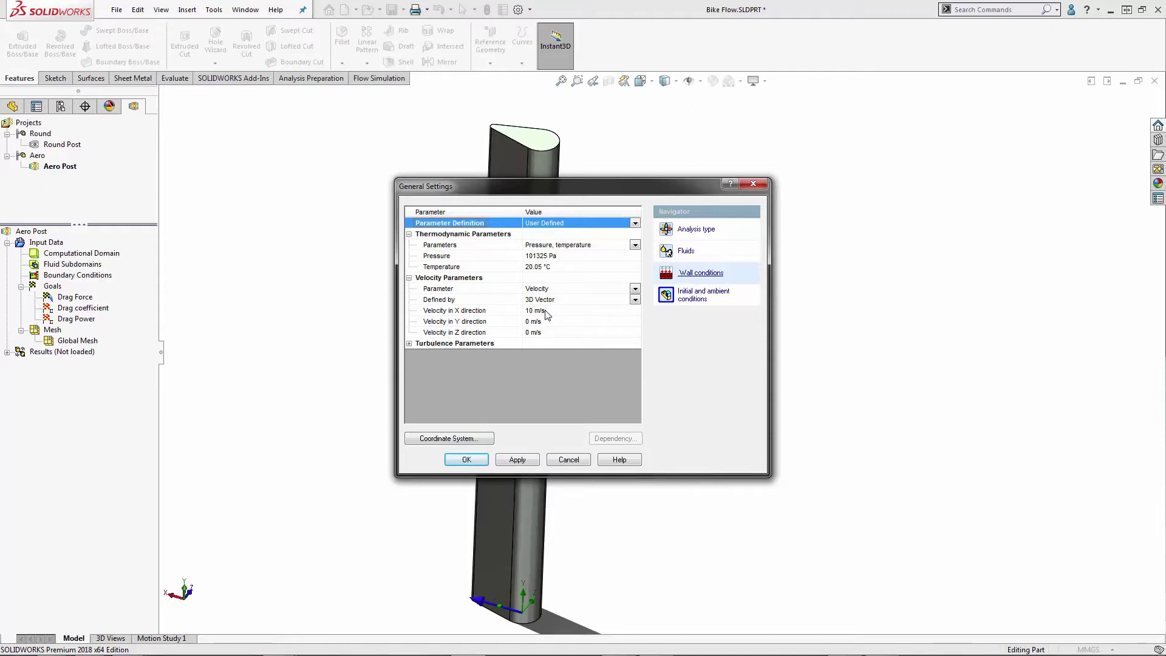
pyautogui.click(481, 460)
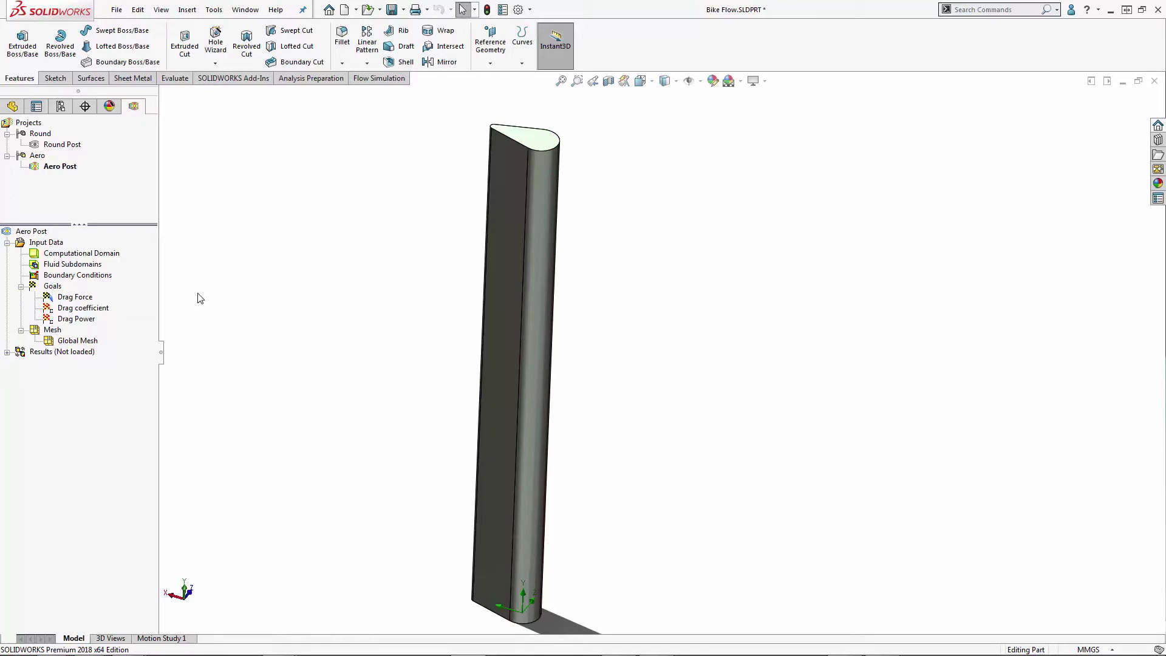
pyautogui.rightClick(68, 297)
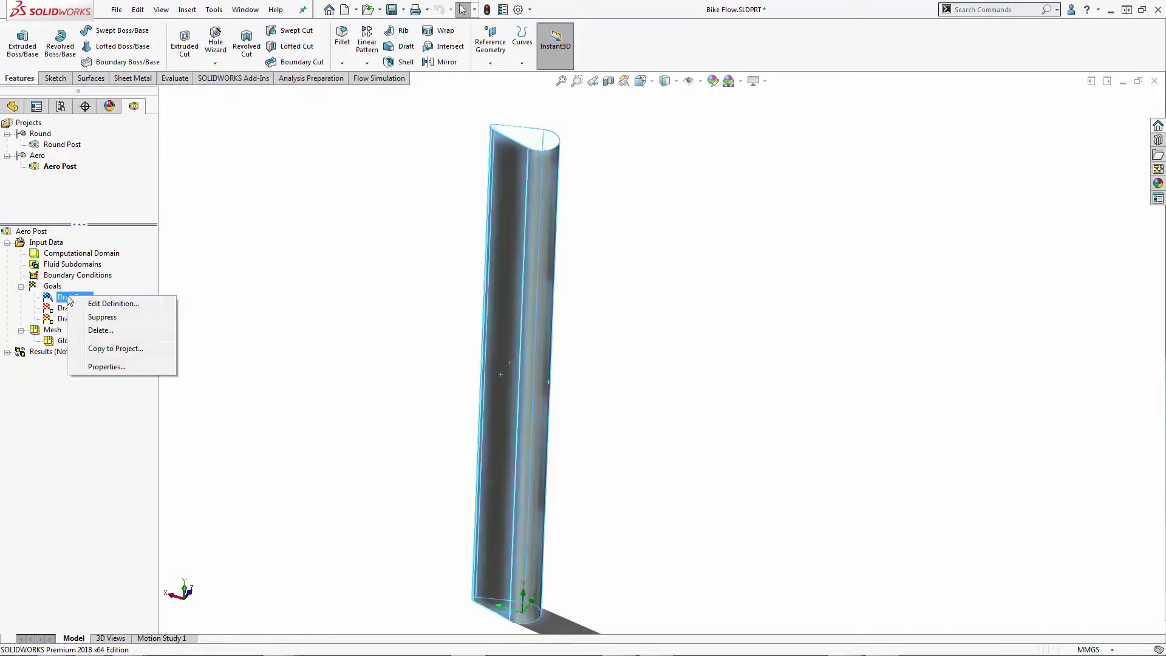
pyautogui.click(92, 304)
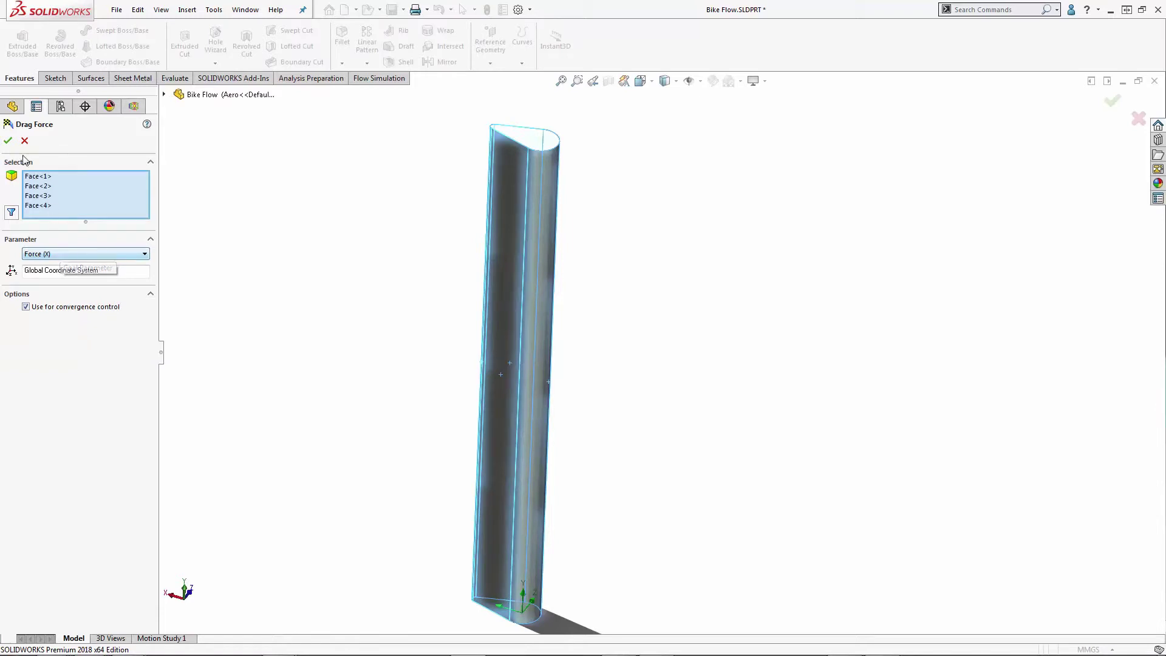
pyautogui.click(8, 140)
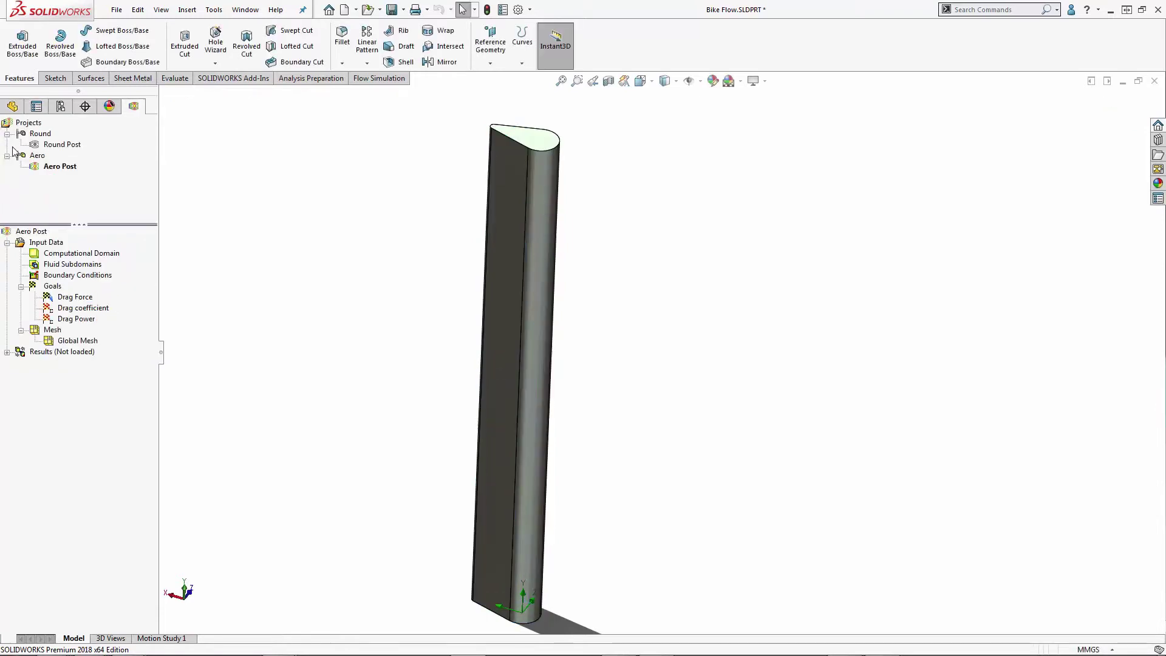
pyautogui.rightClick(84, 310)
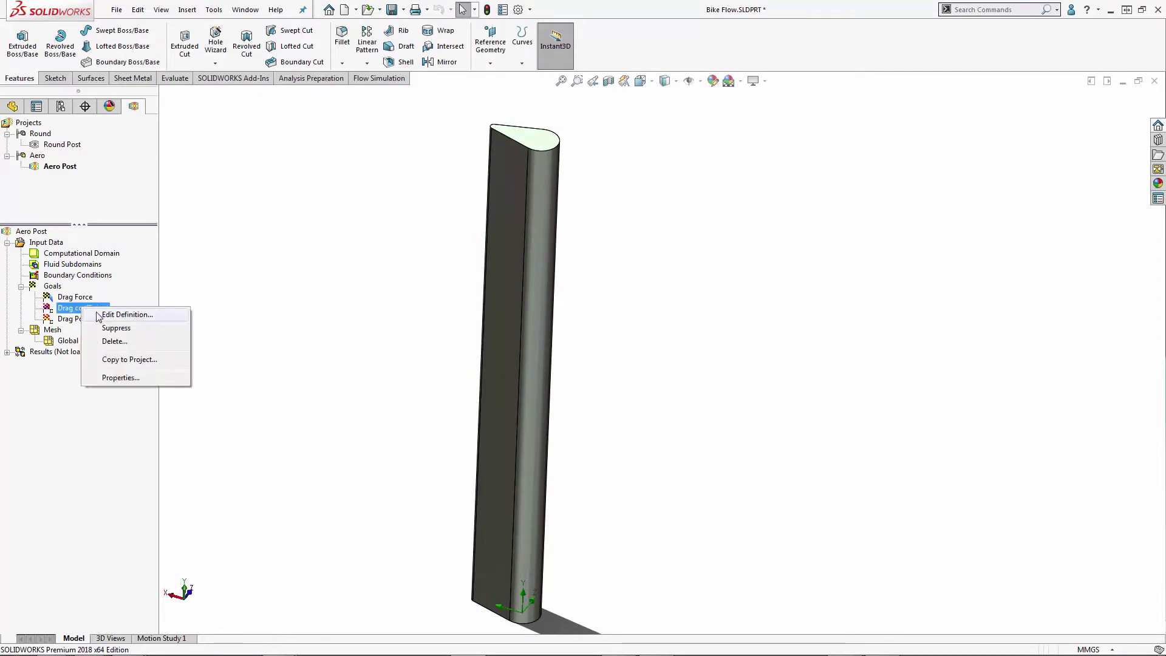
pyautogui.click(106, 315)
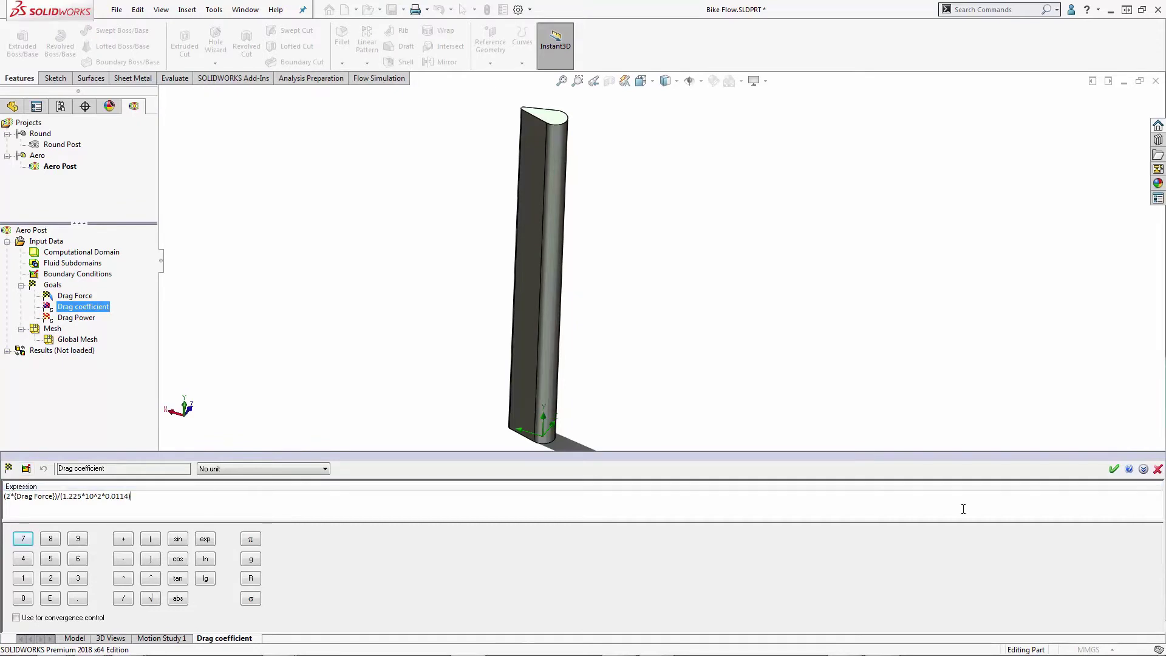
pyautogui.click(1113, 469)
pyautogui.rightClick(88, 319)
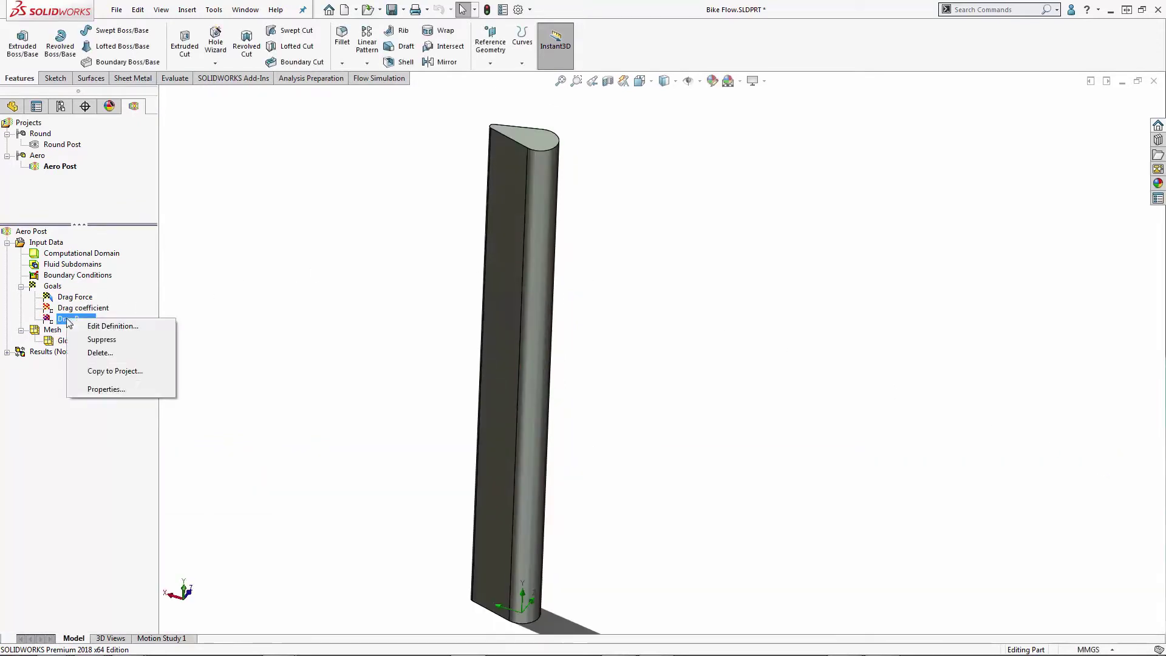
pyautogui.click(95, 327)
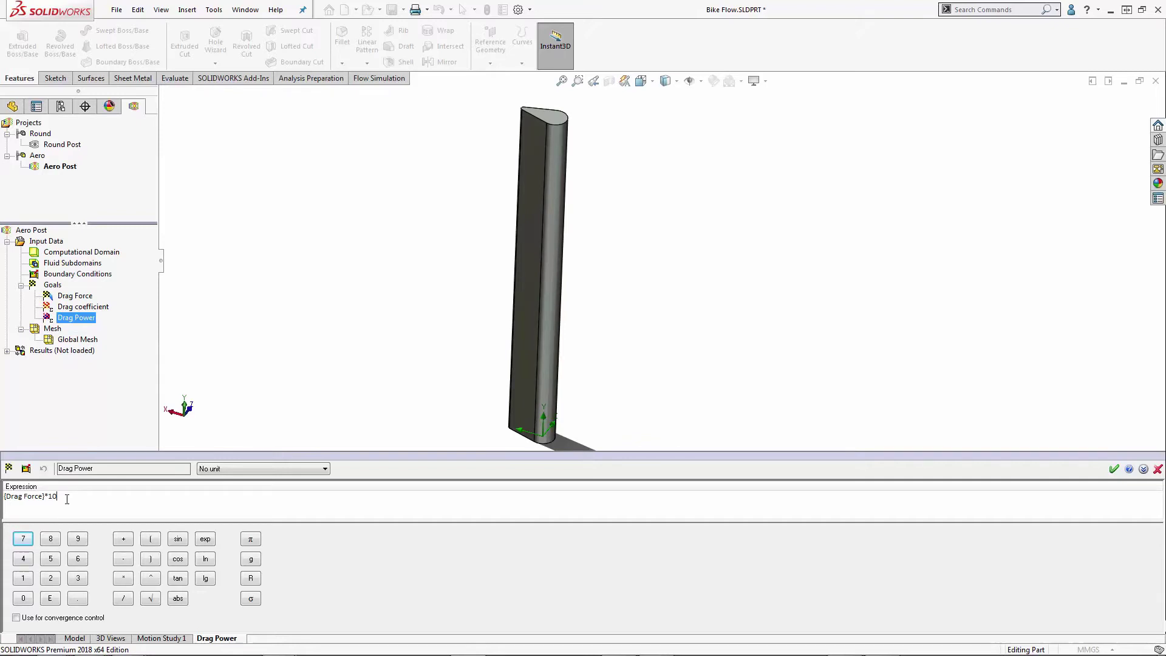
pyautogui.click(1113, 468)
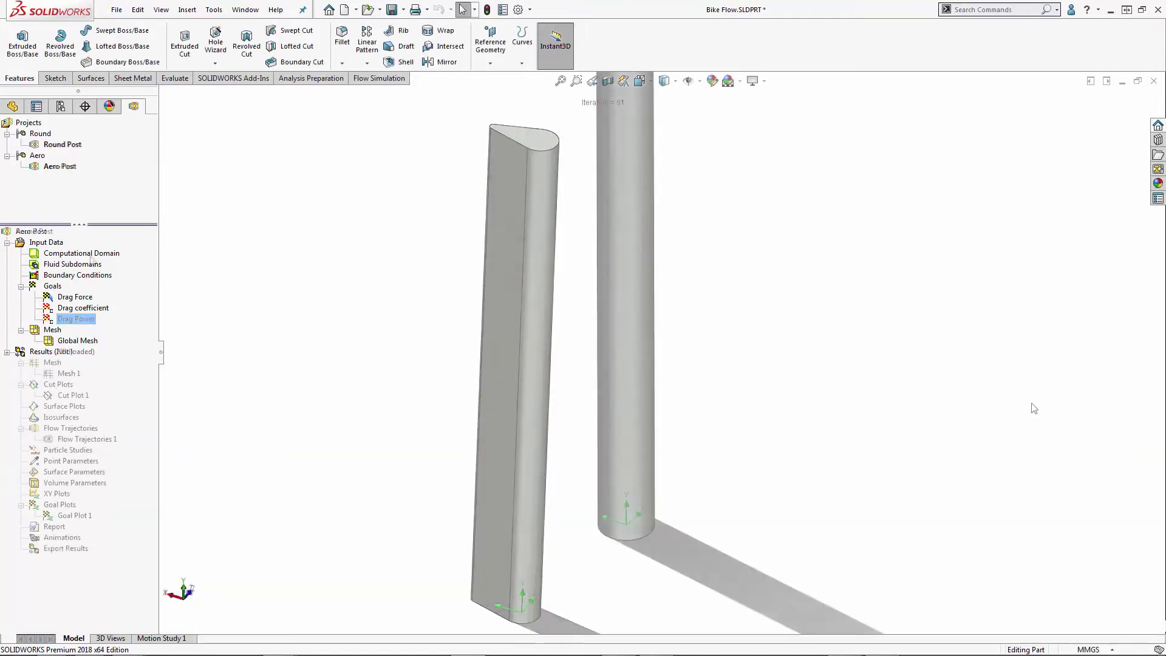
# Review the computational domain size around the aero post, then close the domain settings.
pyautogui.rightClick(91, 256)
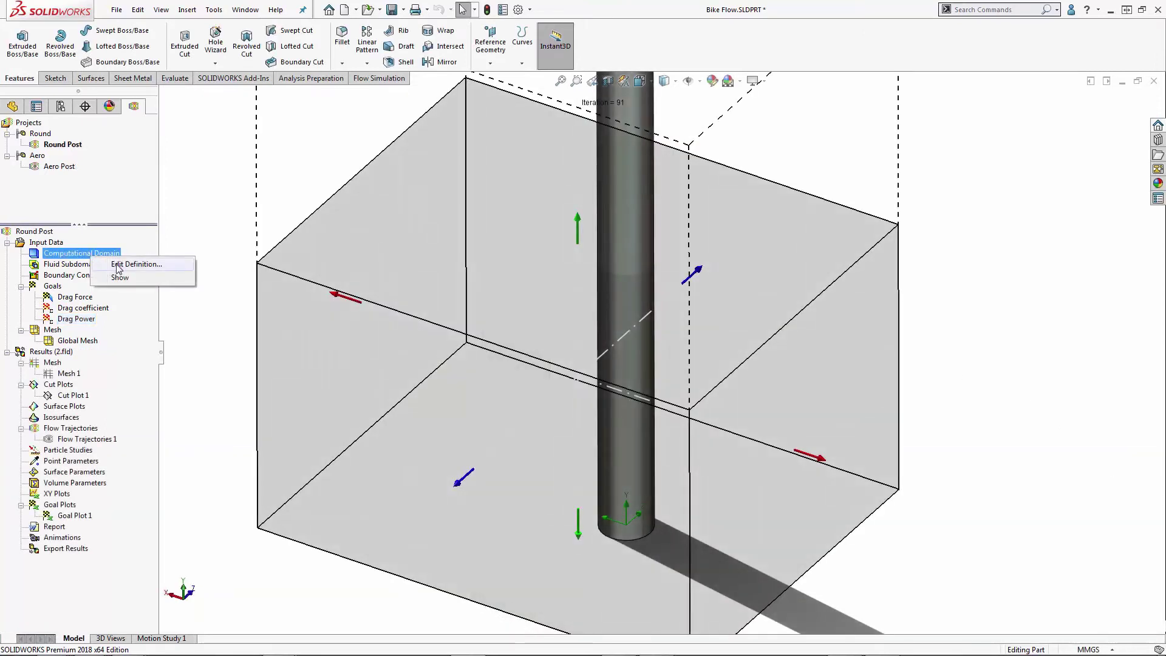
pyautogui.click(119, 265)
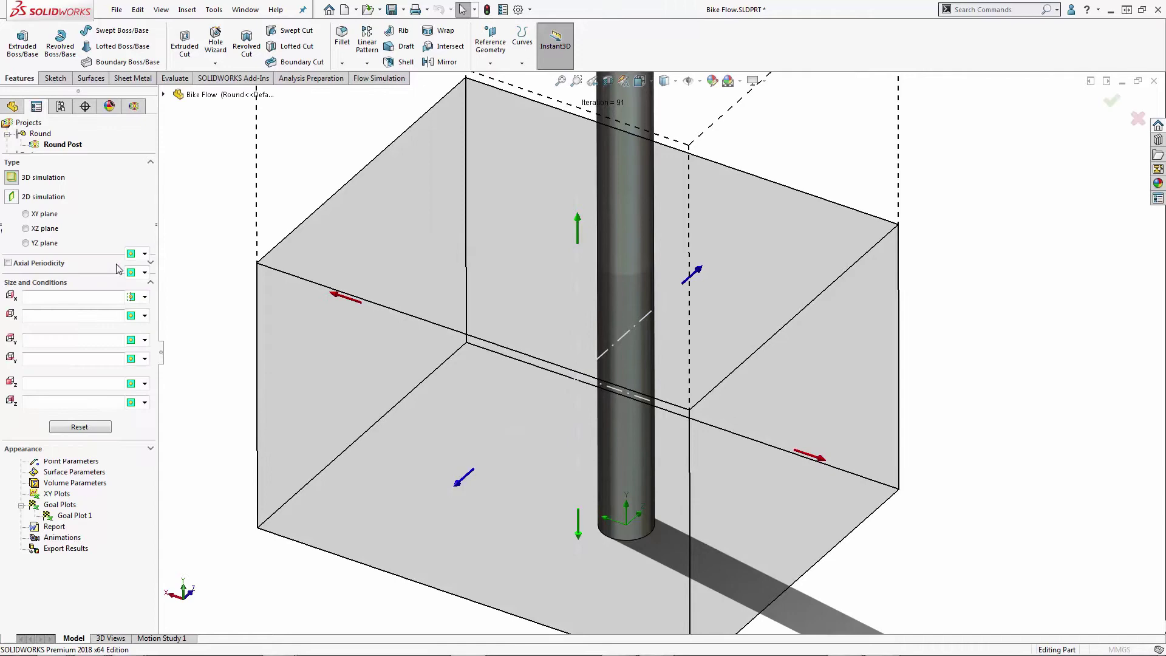
pyautogui.moveTo(275, 387); pyautogui.dragTo(497, 361, button='middle')
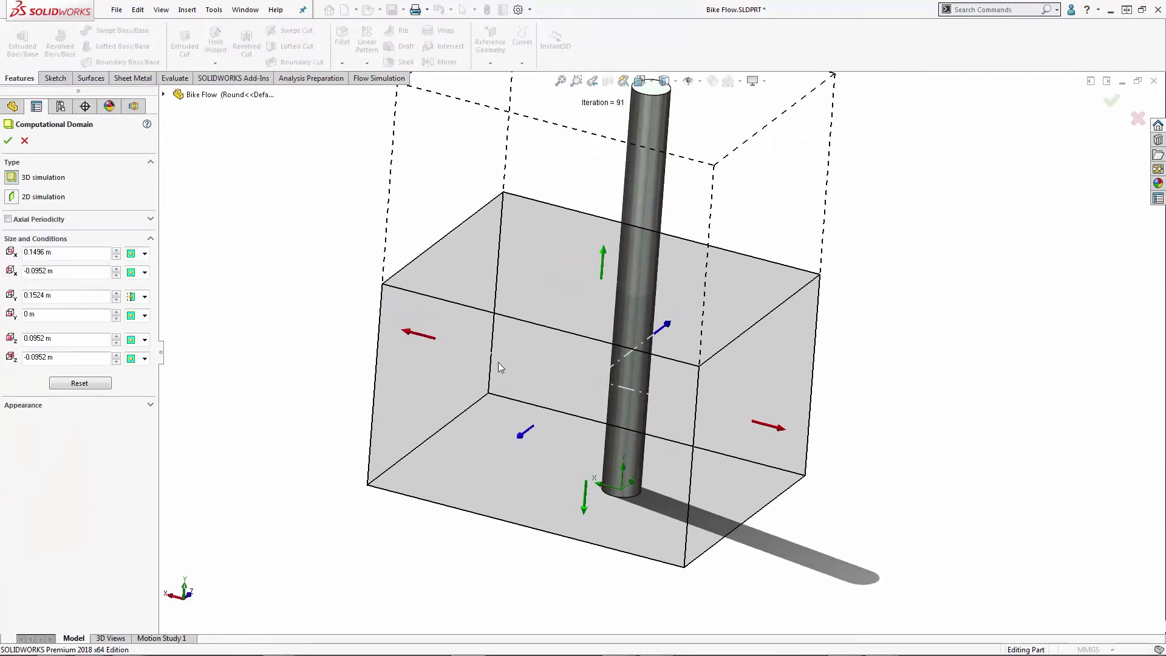
pyautogui.scroll(-2, 686, 358)
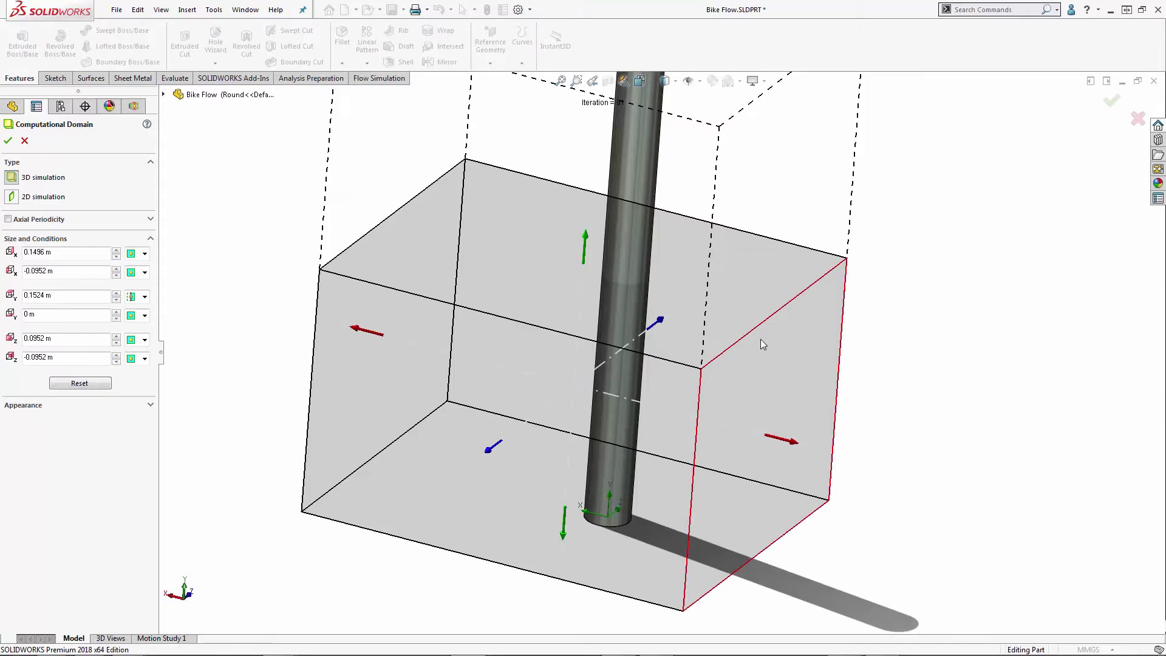
pyautogui.click(12, 141)
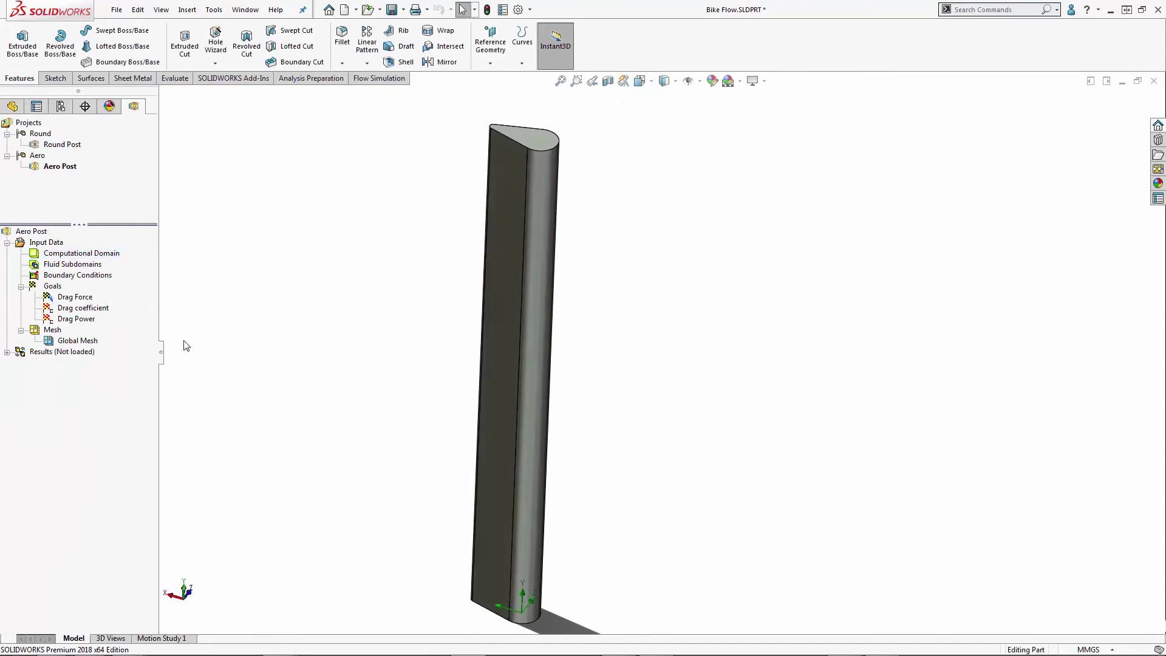
# Review the global mesh refining-cell settings and apply them with OK.
pyautogui.rightClick(80, 341)
pyautogui.click(106, 349)
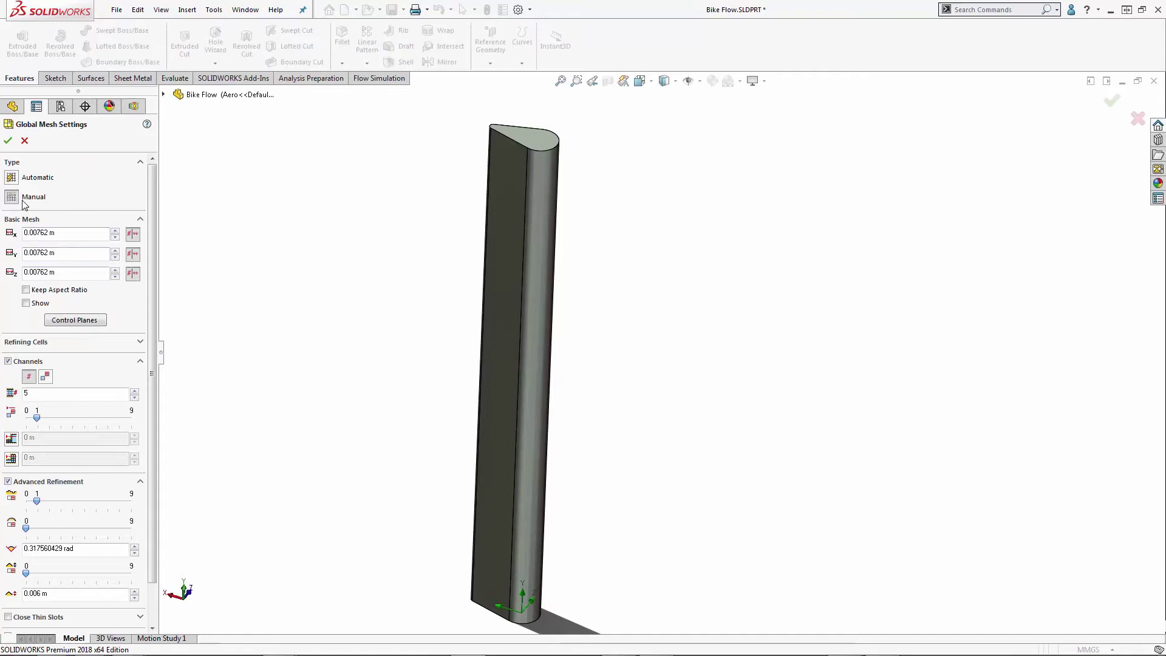
pyautogui.click(68, 342)
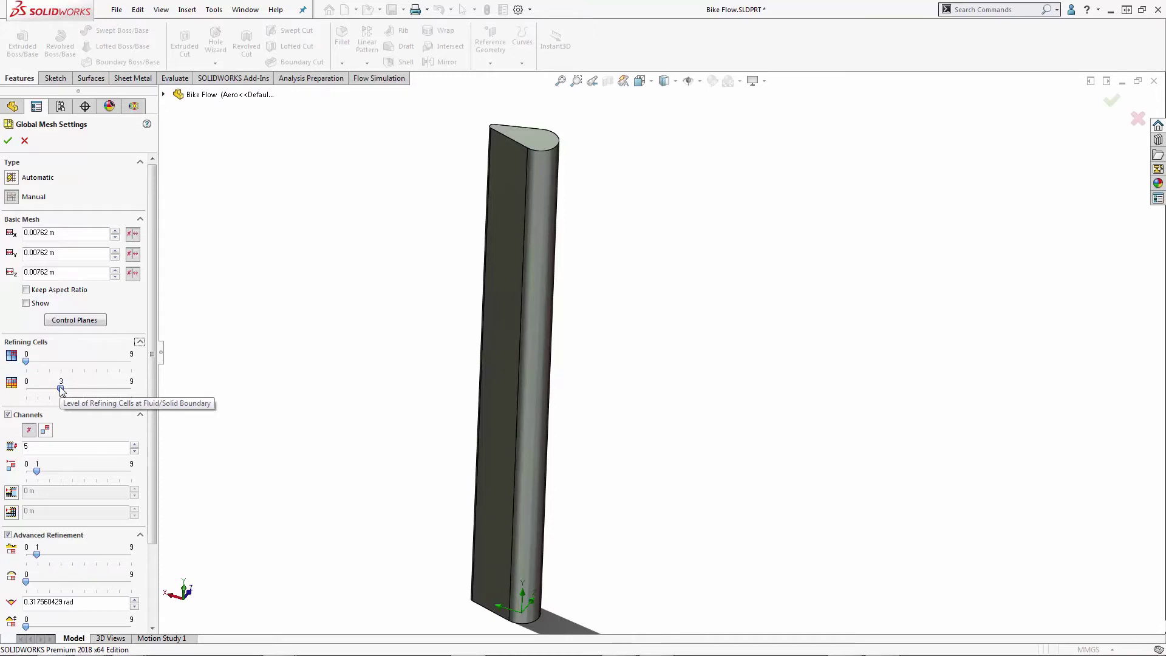
pyautogui.click(6, 142)
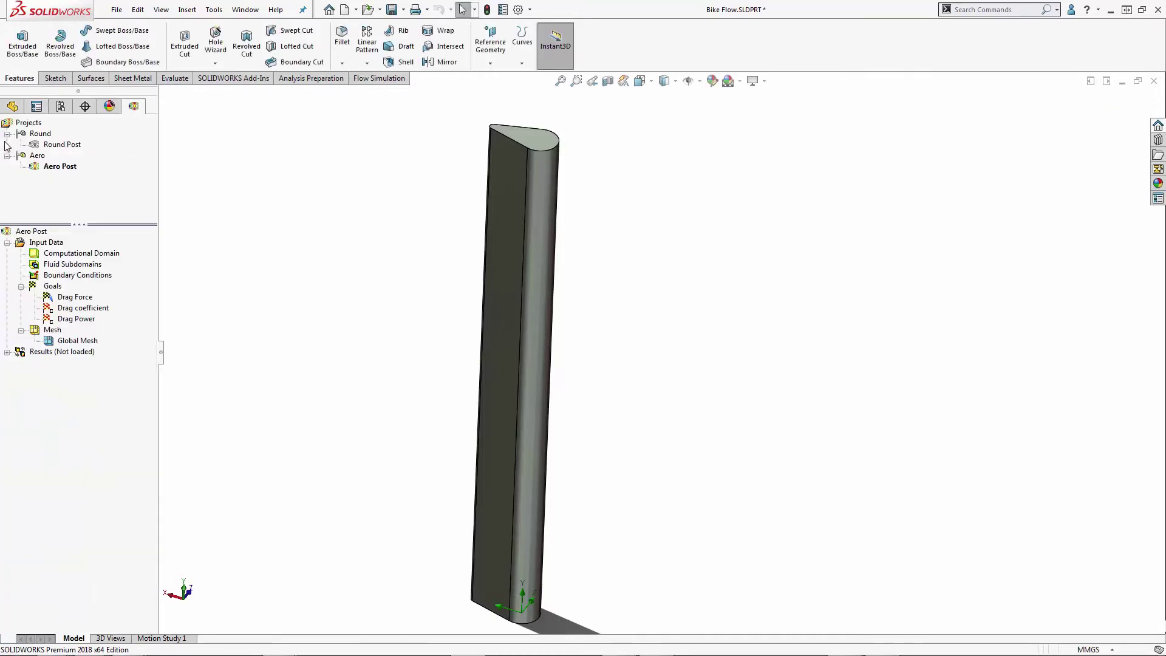
# Load Aero Post results, view the Mesh 1 refinement plot at the post base, then hide it.
pyautogui.click(8, 352)
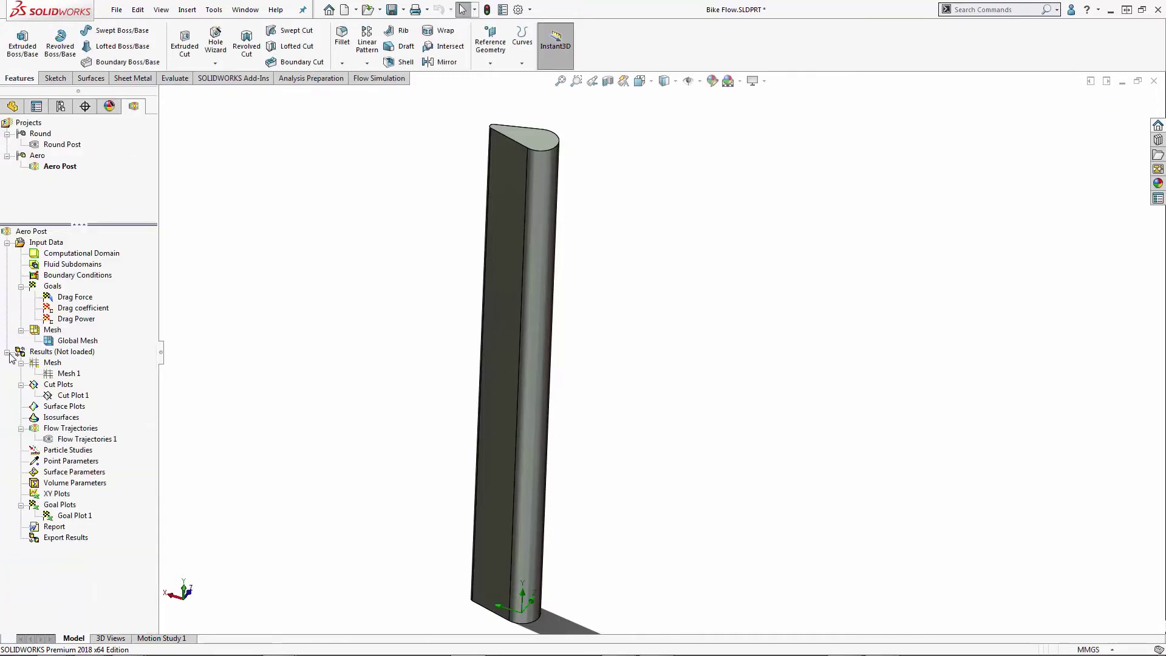
pyautogui.rightClick(68, 373)
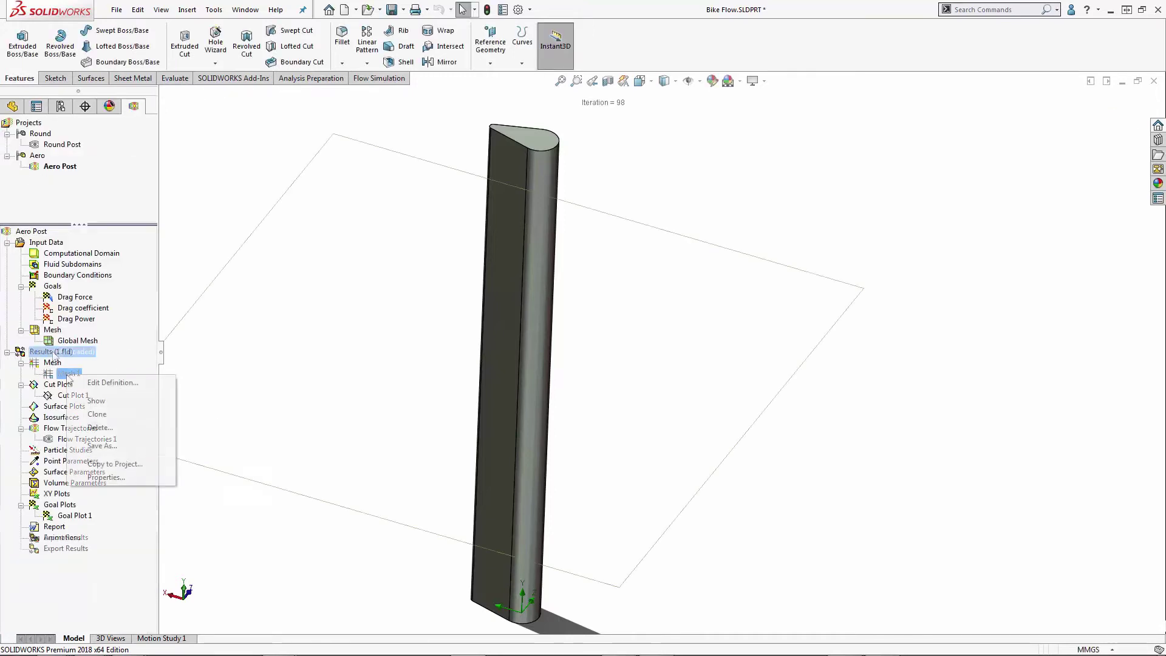
pyautogui.click(96, 402)
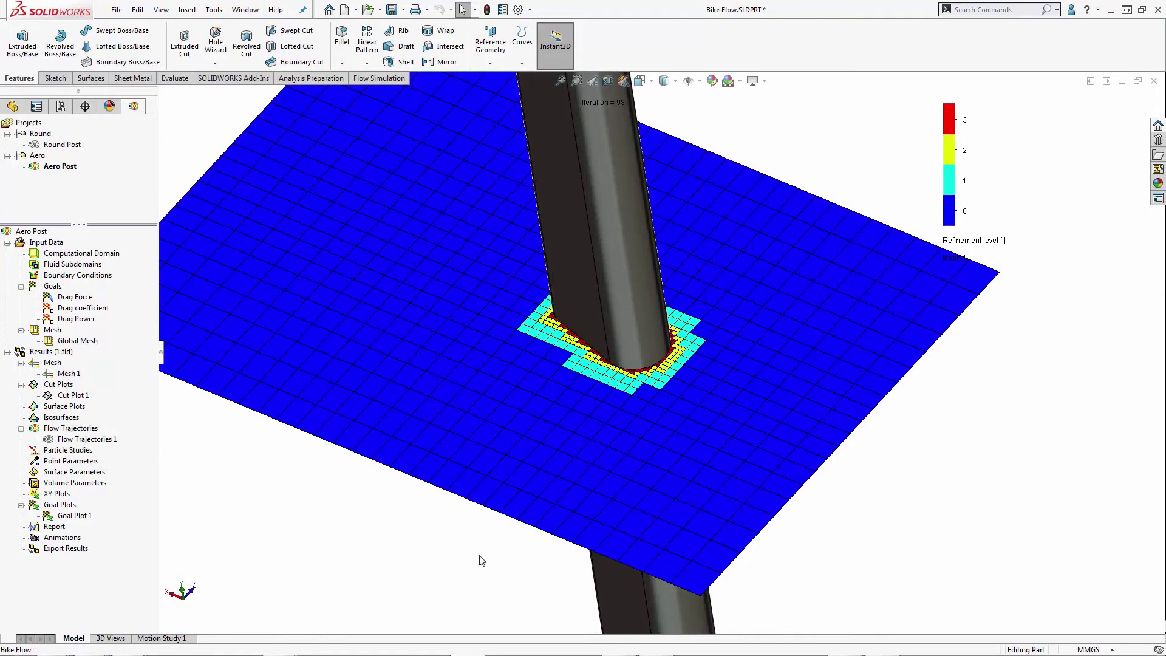
pyautogui.scroll(-5, 667, 388)
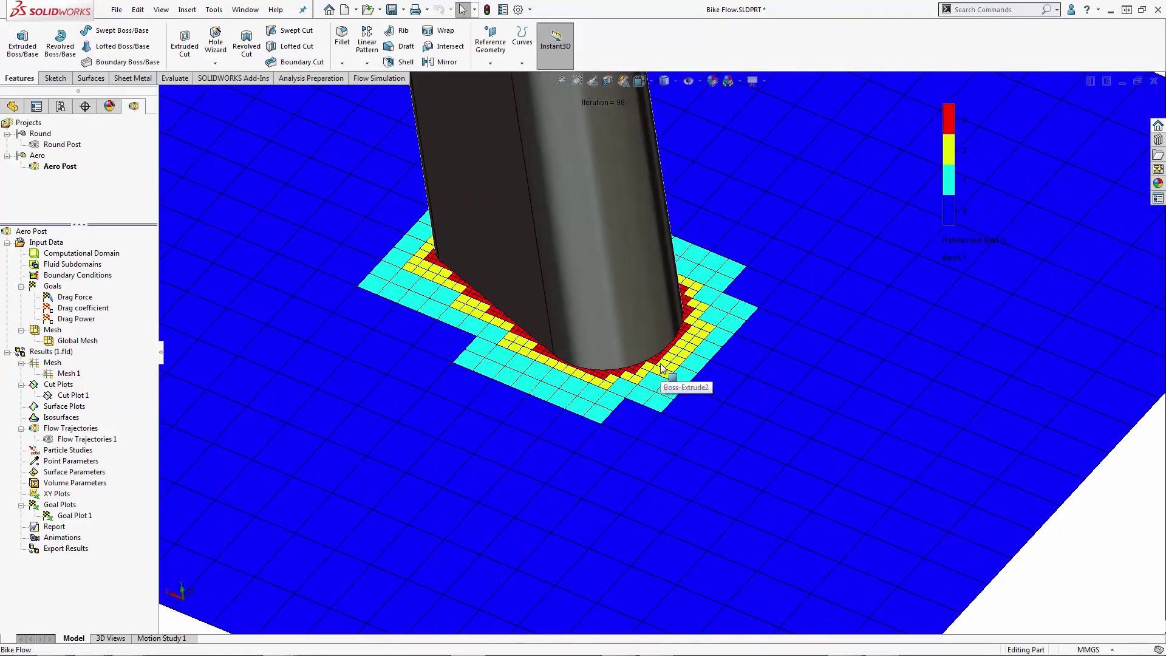
pyautogui.moveTo(661, 338); pyautogui.dragTo(680, 285, button='middle')
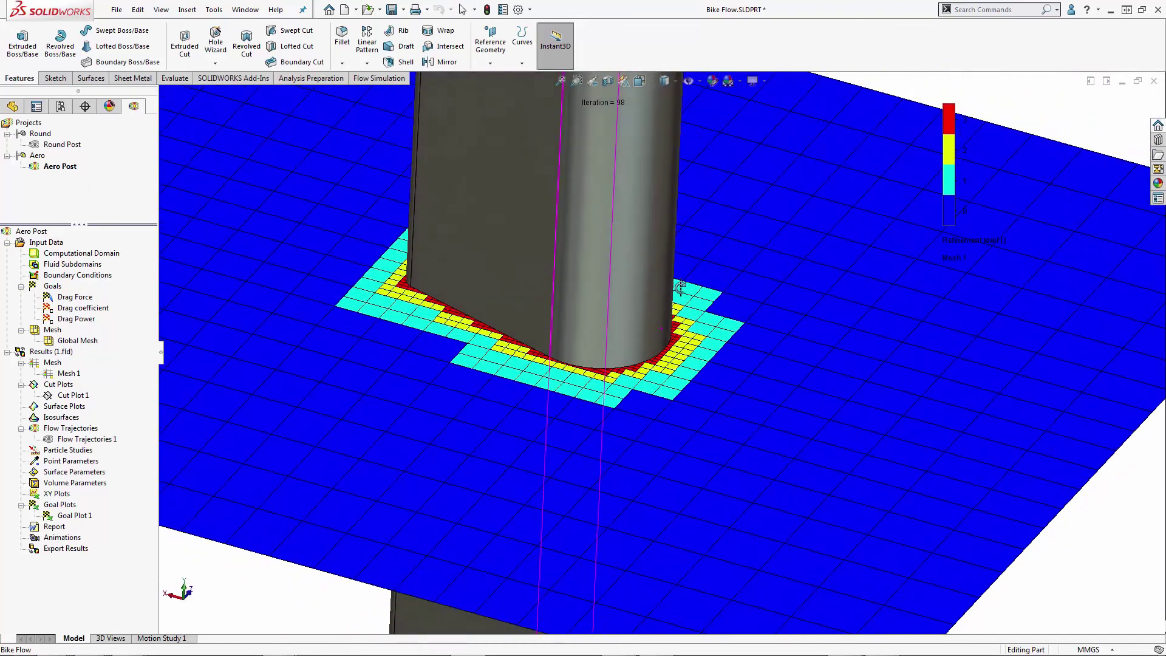
pyautogui.click(56, 374)
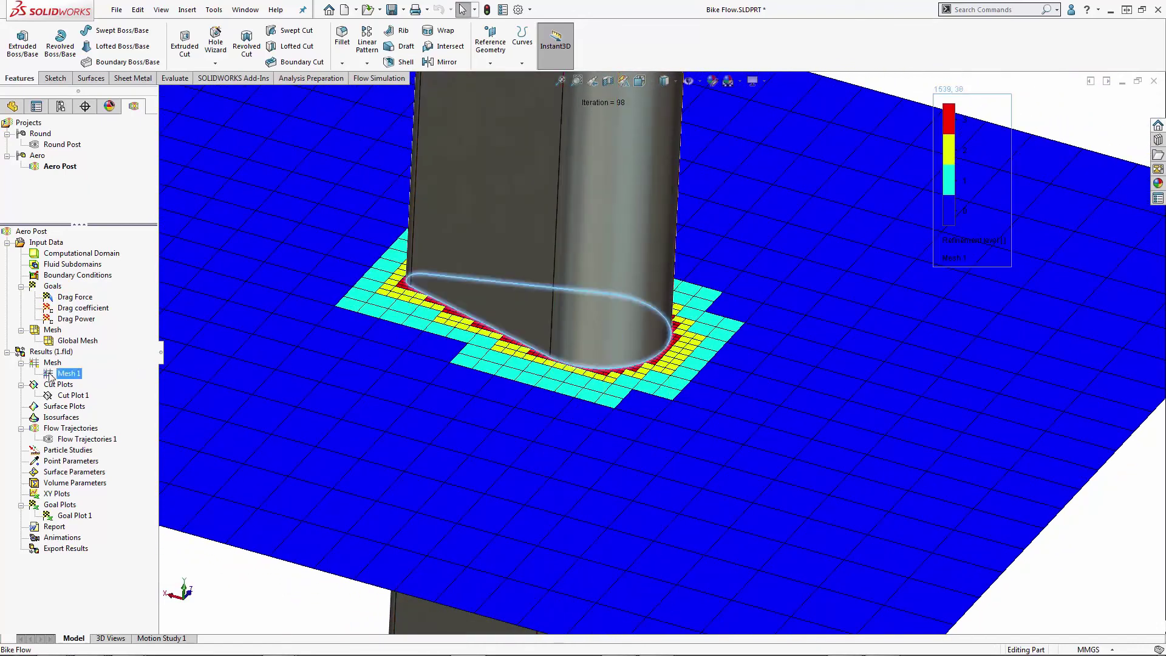
pyautogui.rightClick(56, 374)
pyautogui.click(77, 398)
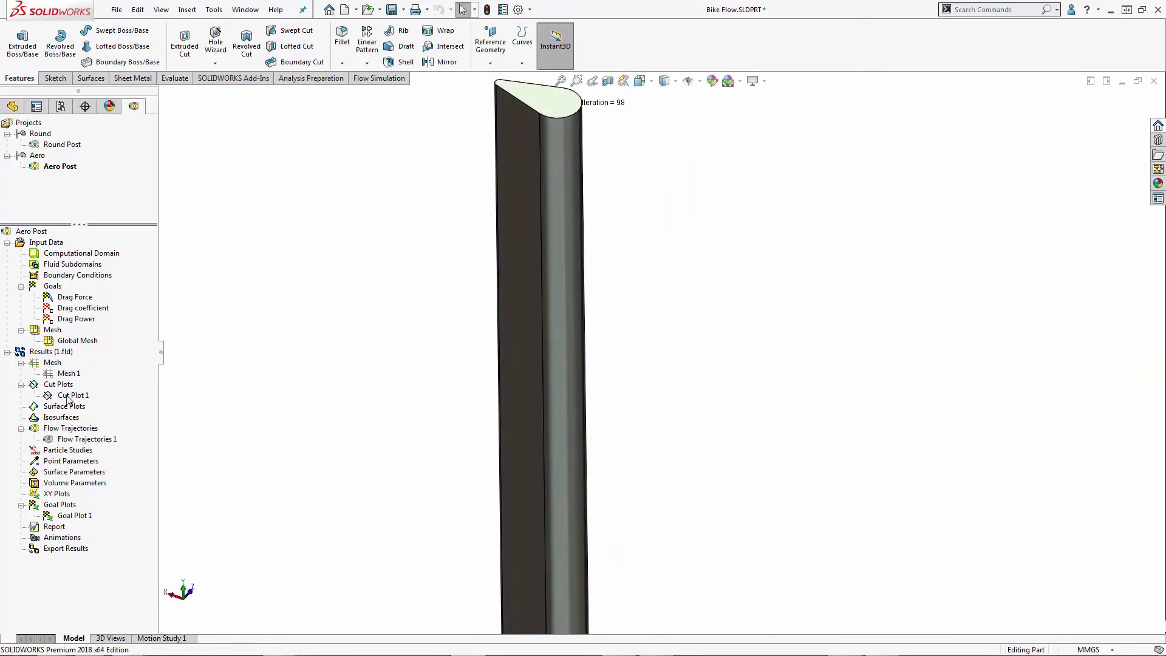
# Show the aero post's Cut Plot 1 velocity contours, leaving Flow Trajectories 1 unchanged.
pyautogui.rightClick(67, 398)
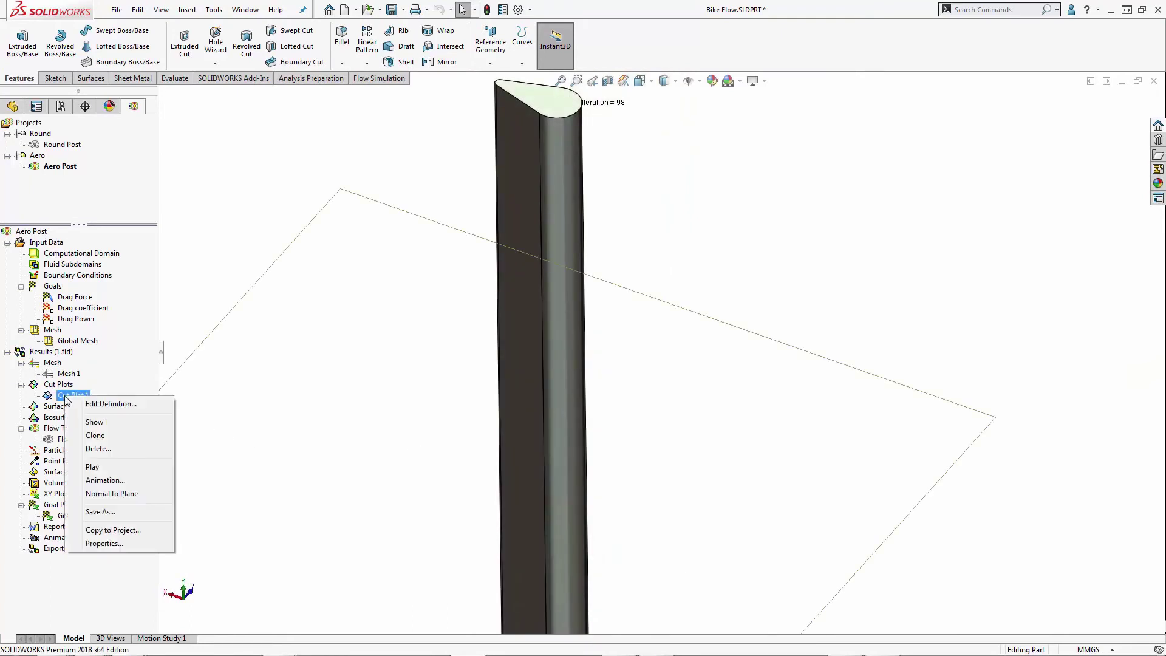
pyautogui.click(146, 422)
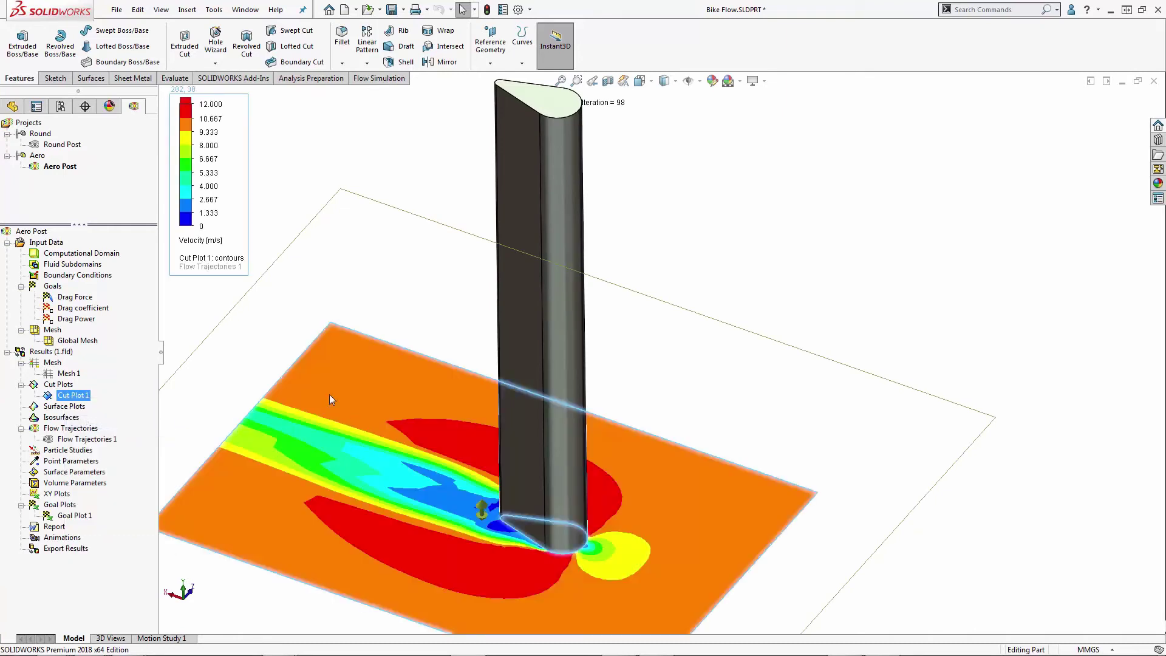
pyautogui.rightClick(85, 439)
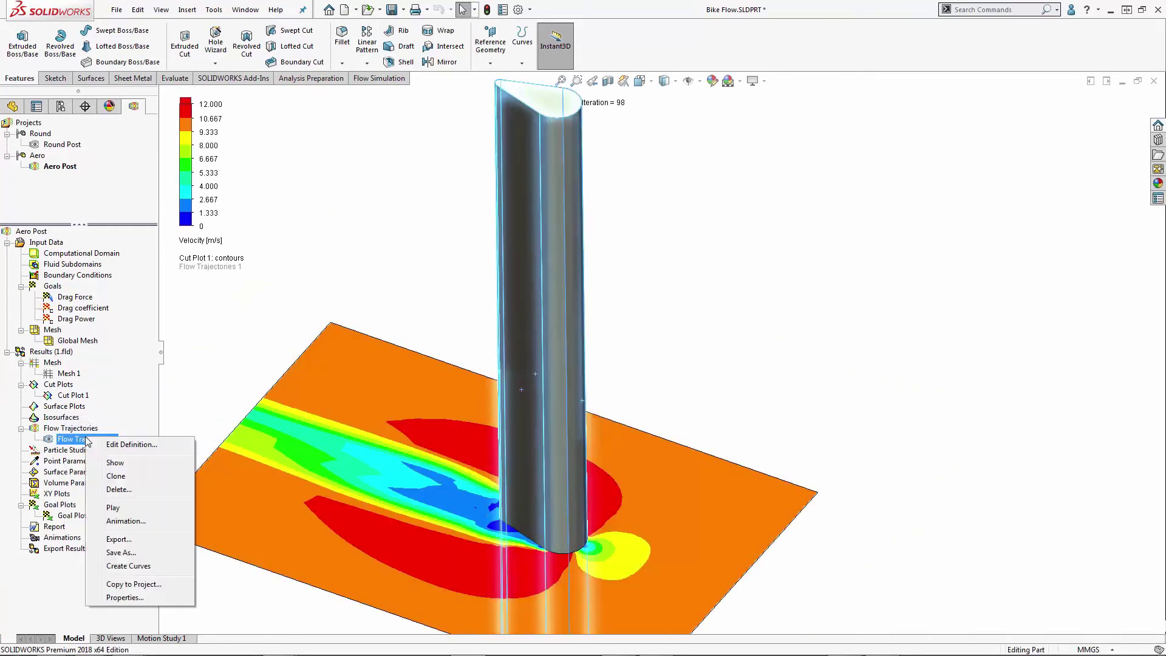
pyautogui.click(182, 396)
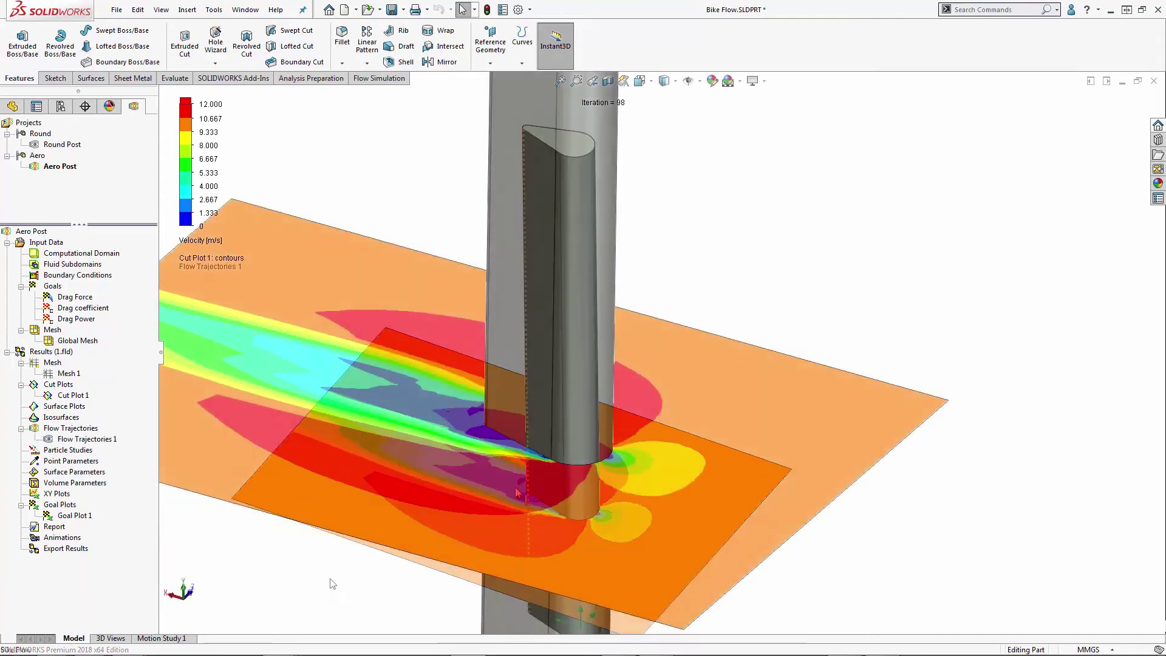
# Activate Round Post, load its results and show its Cut Plot 1 velocity contours.
pyautogui.doubleClick(63, 145)
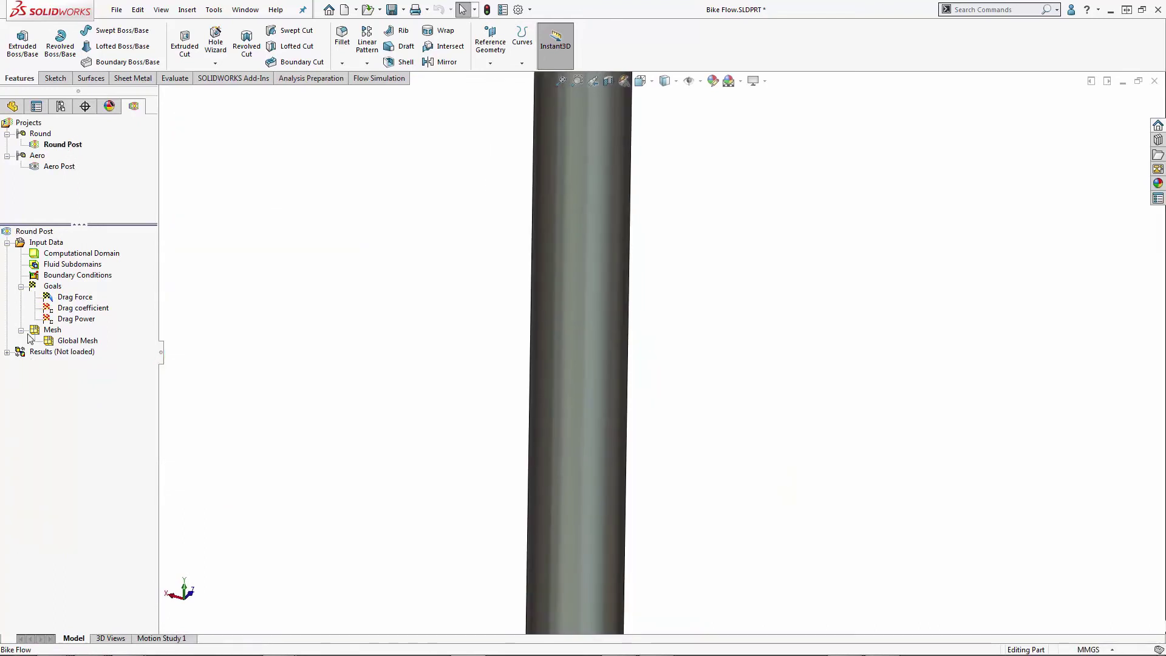
pyautogui.rightClick(37, 350)
pyautogui.click(39, 357)
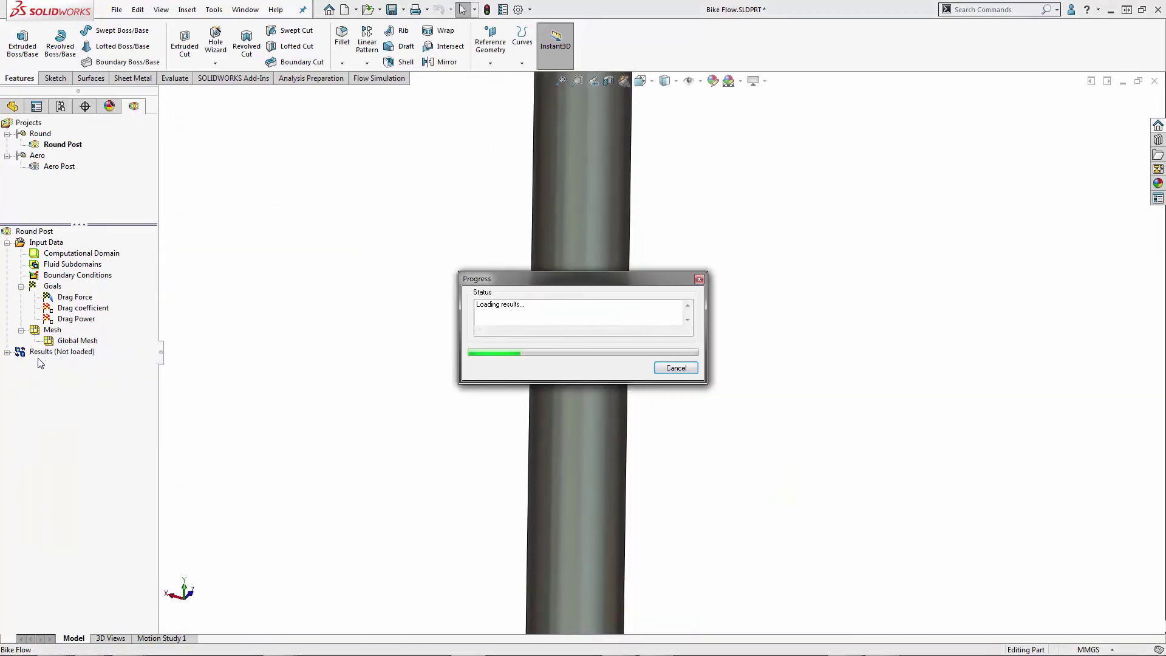
pyautogui.click(7, 352)
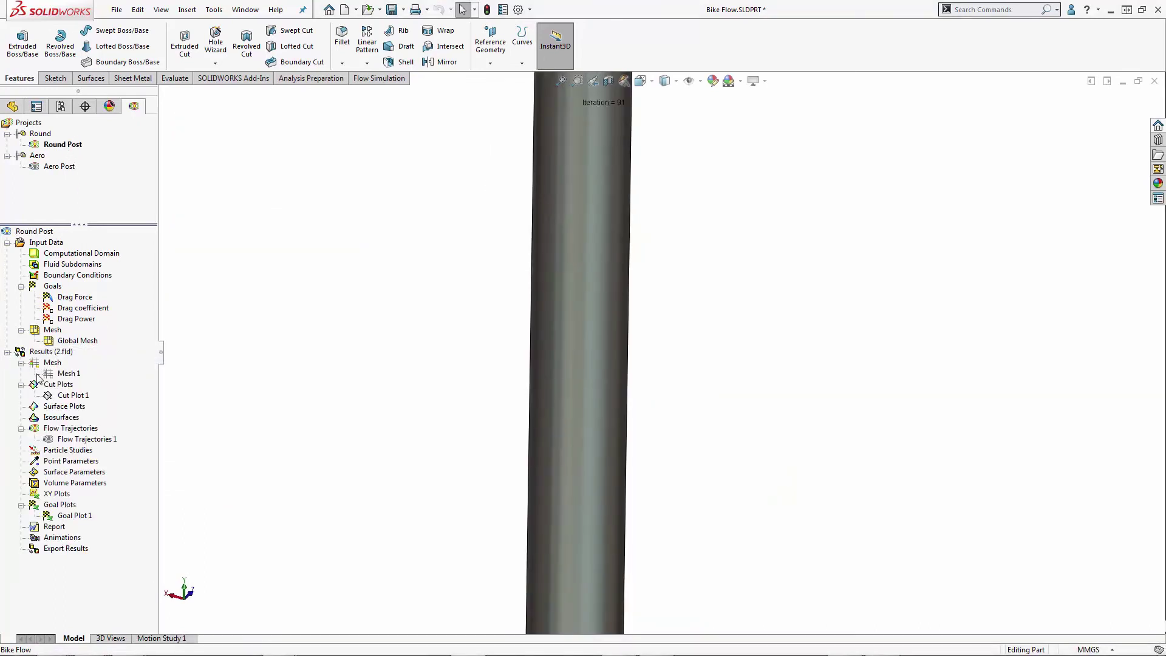
pyautogui.rightClick(63, 395)
pyautogui.click(90, 420)
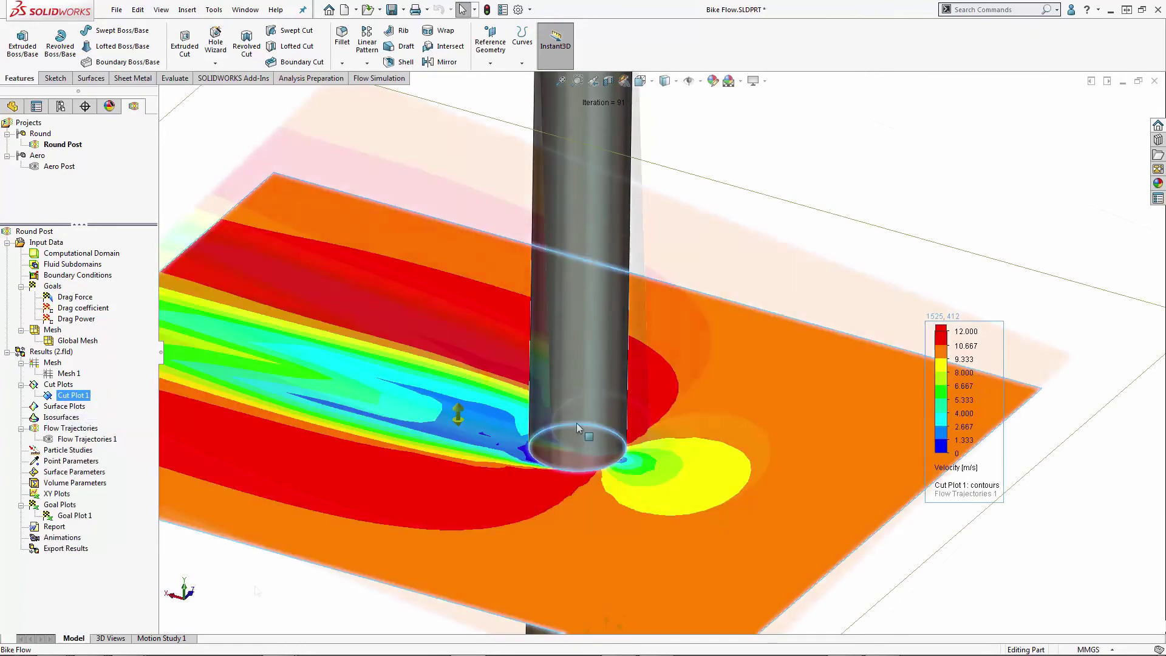
pyautogui.rightClick(61, 521)
pyautogui.click(91, 525)
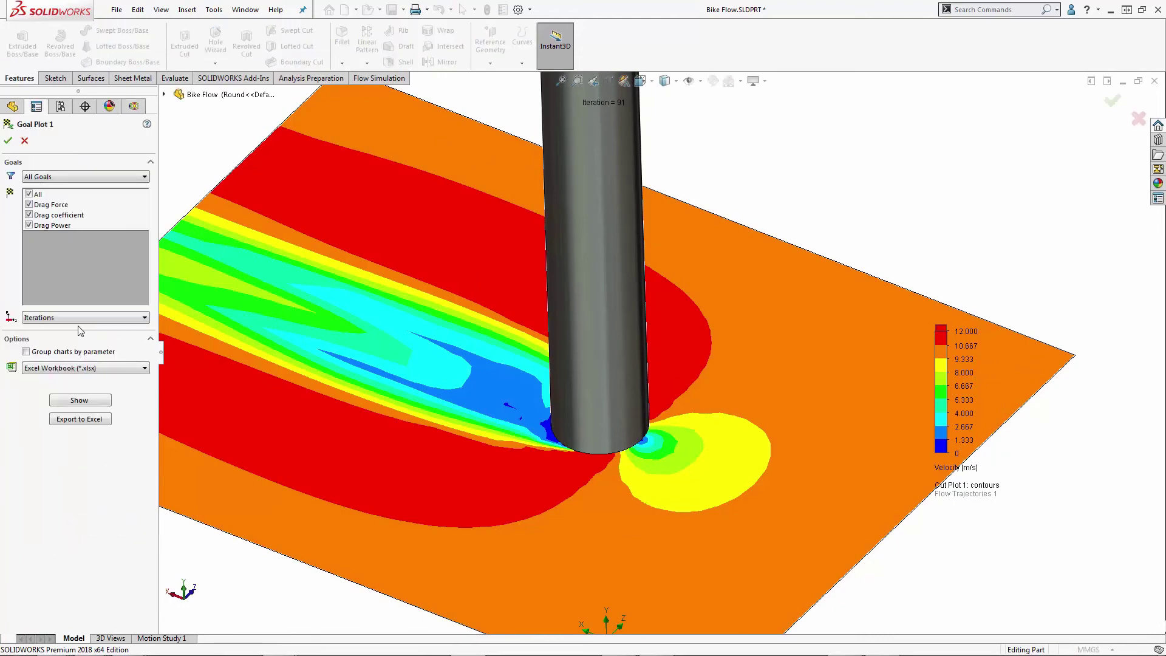
pyautogui.click(85, 403)
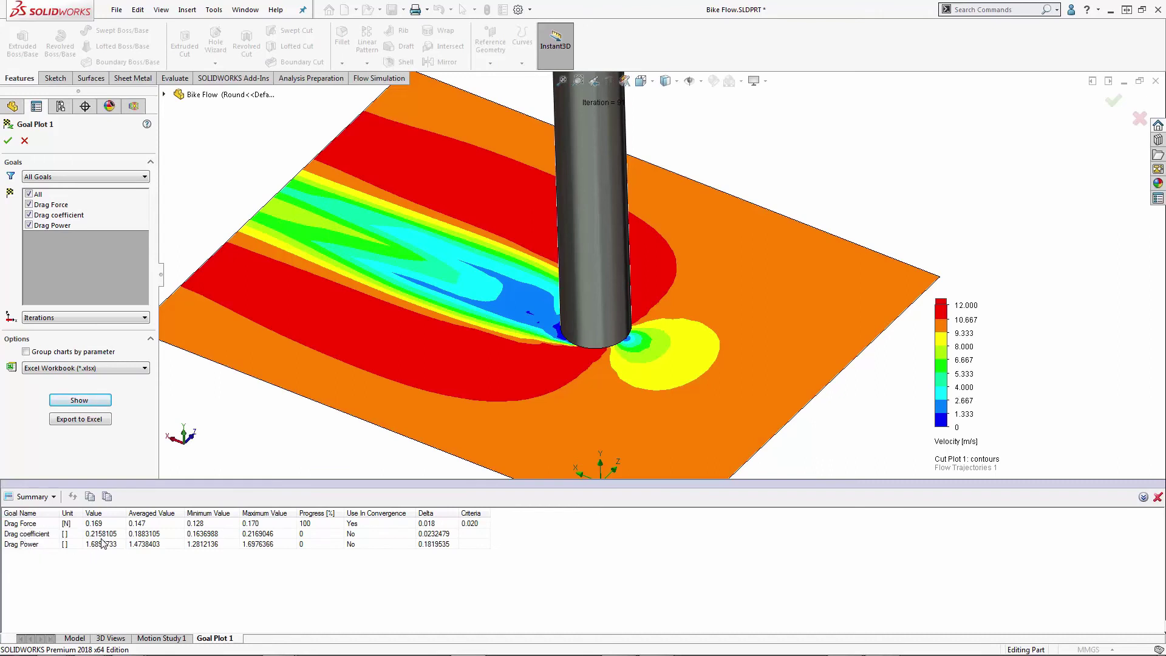
pyautogui.click(8, 140)
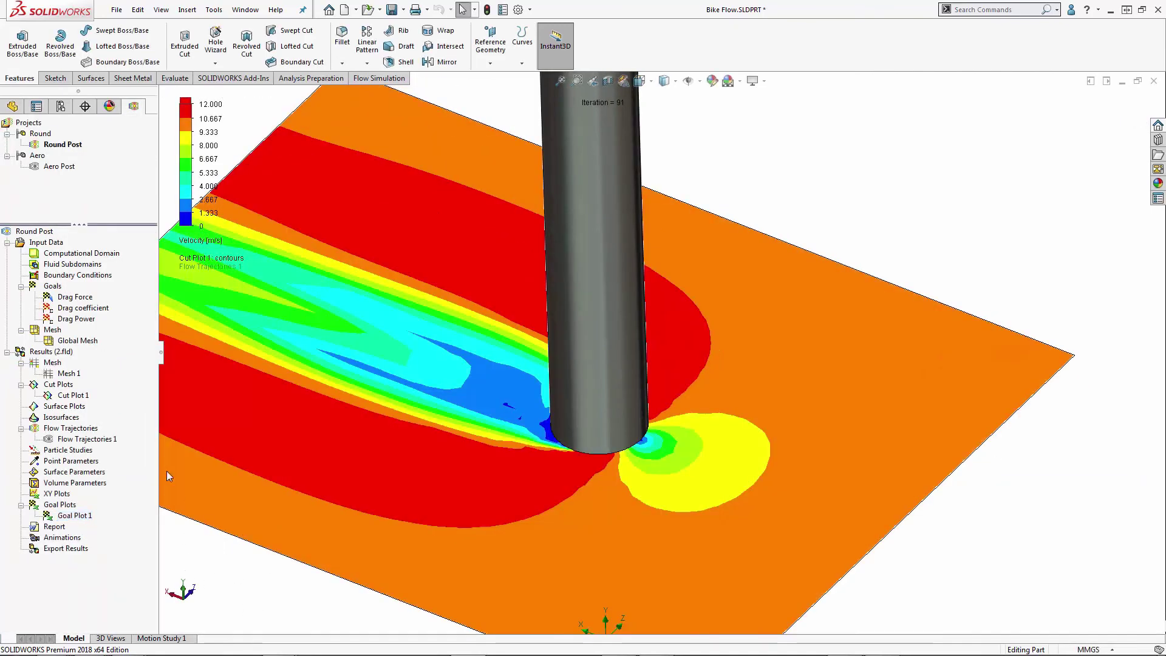
pyautogui.rightClick(52, 351)
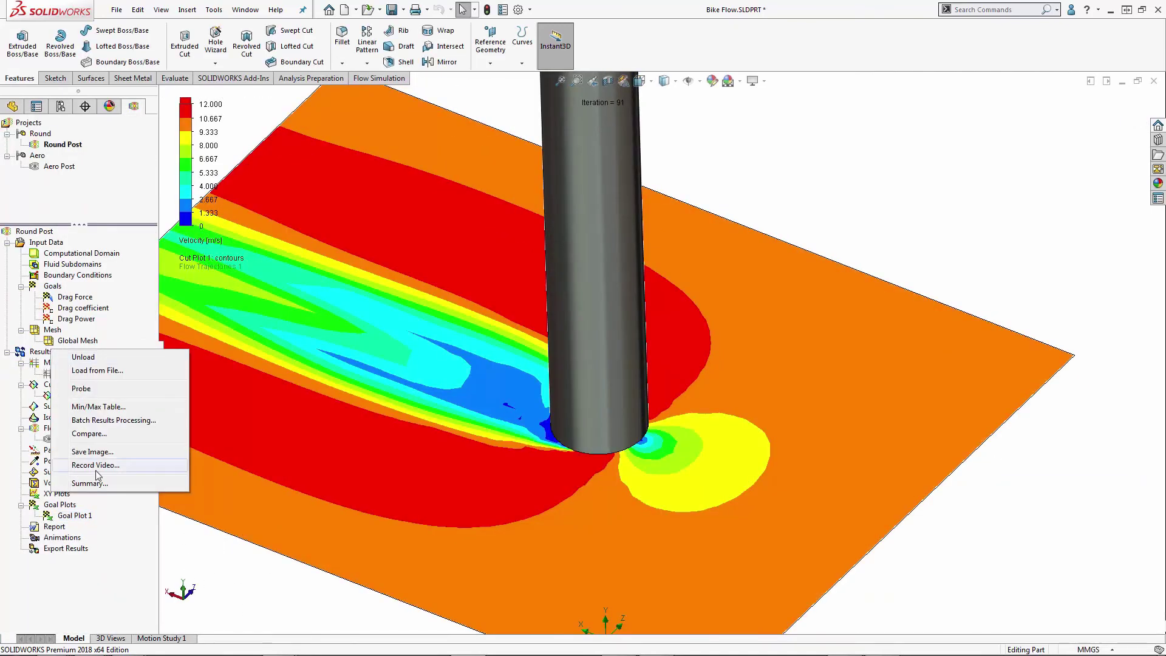
pyautogui.click(89, 433)
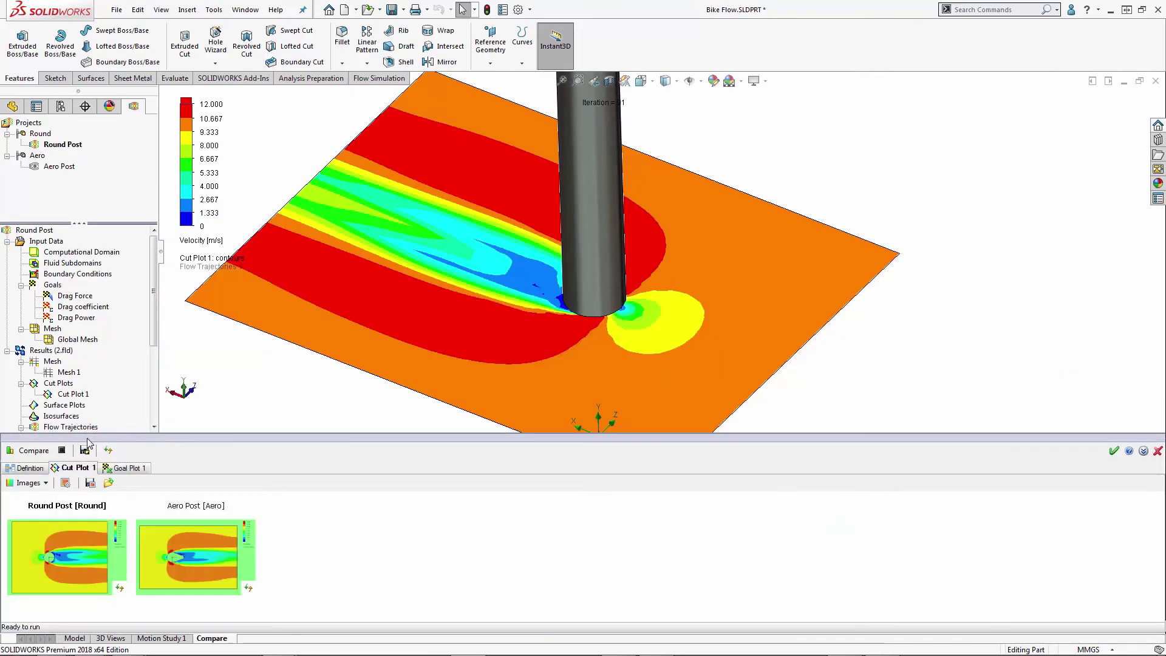